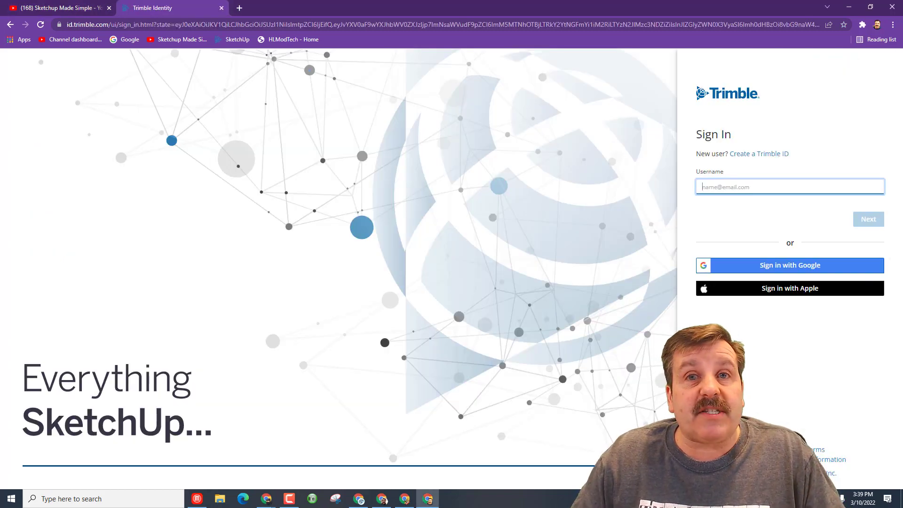
- Sign in with the Google account and create a new blank model
{"action": "left_click", "coordinate": [775, 275]}
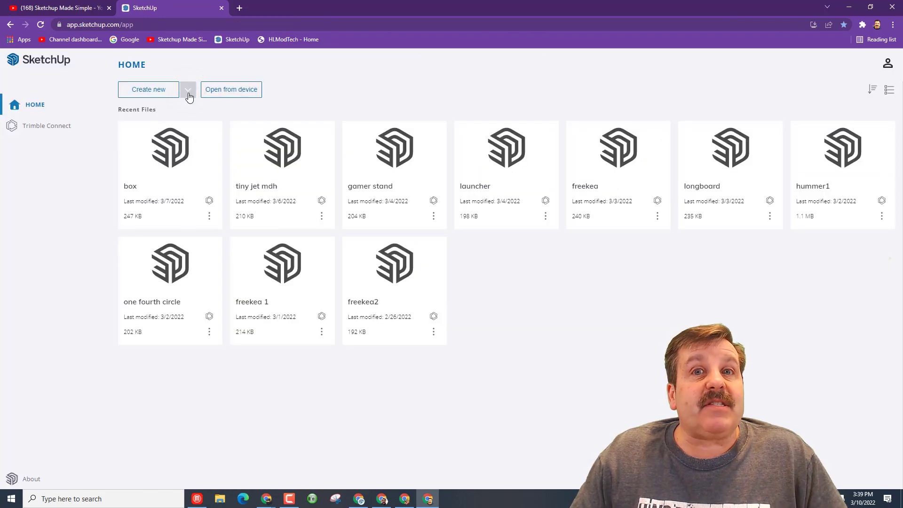
{"action": "left_click", "coordinate": [190, 91]}
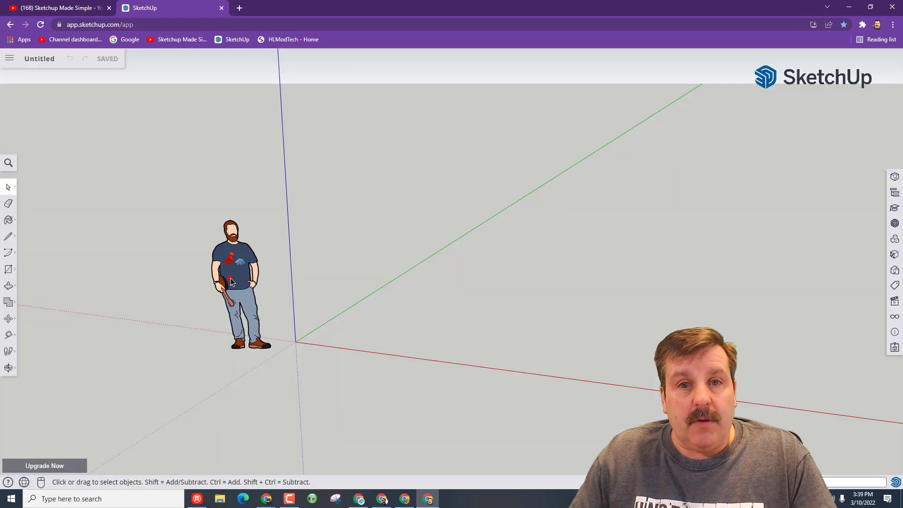
- Delete the default human figure from the new model
{"action": "left_click", "coordinate": [231, 278]}
{"action": "key", "text": "Delete"}
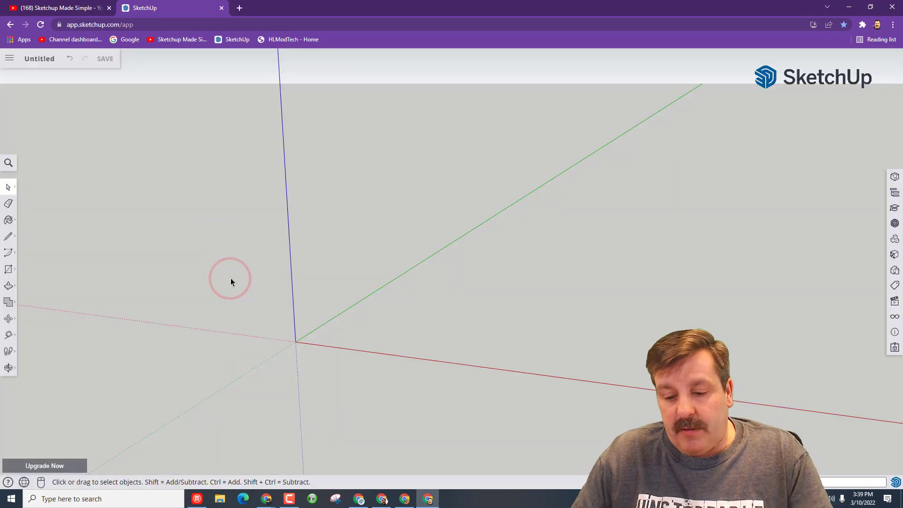
- Save the untitled model in the second SketchUp project under the name "rocket mdh"
{"action": "left_click", "coordinate": [41, 59]}
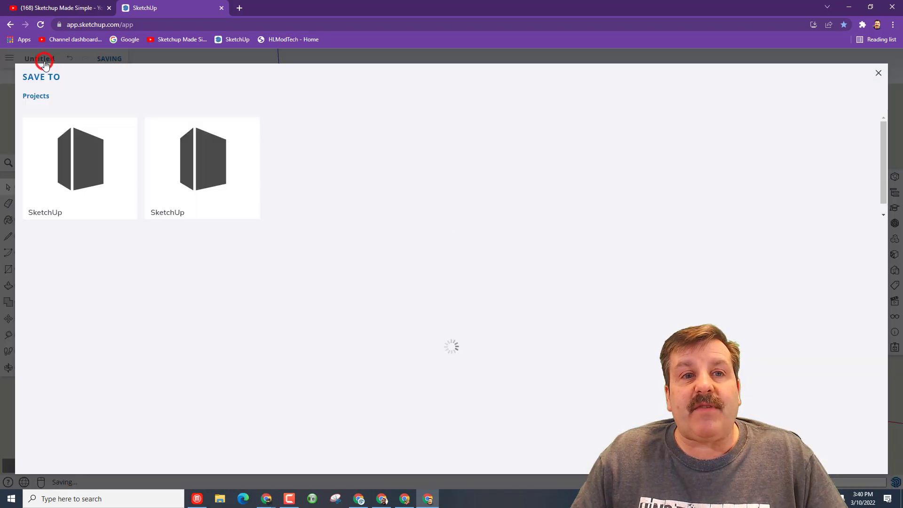
{"action": "left_click", "coordinate": [179, 154]}
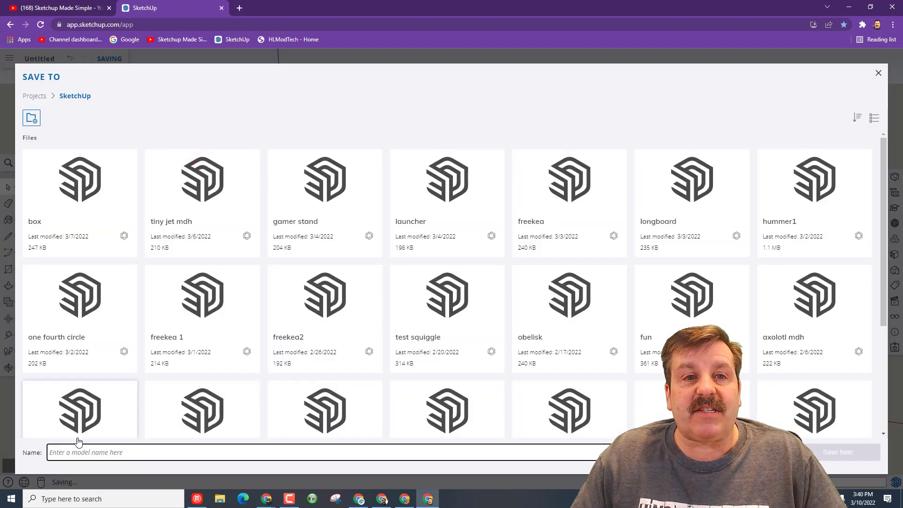
{"action": "left_click", "coordinate": [73, 452]}
{"action": "type", "text": "rocket mdh"}
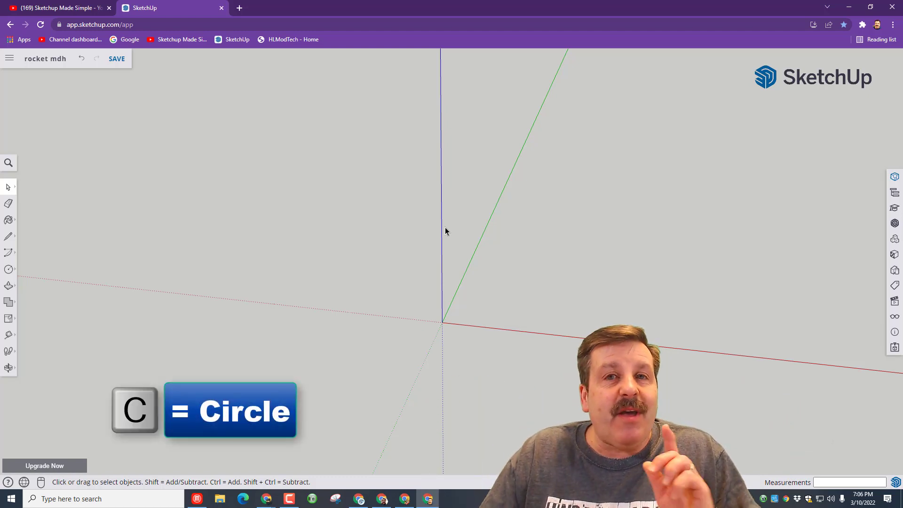
- Draw a circle with a 10 mm radius on the ground plane, centred on the origin
{"action": "key", "text": "c"}
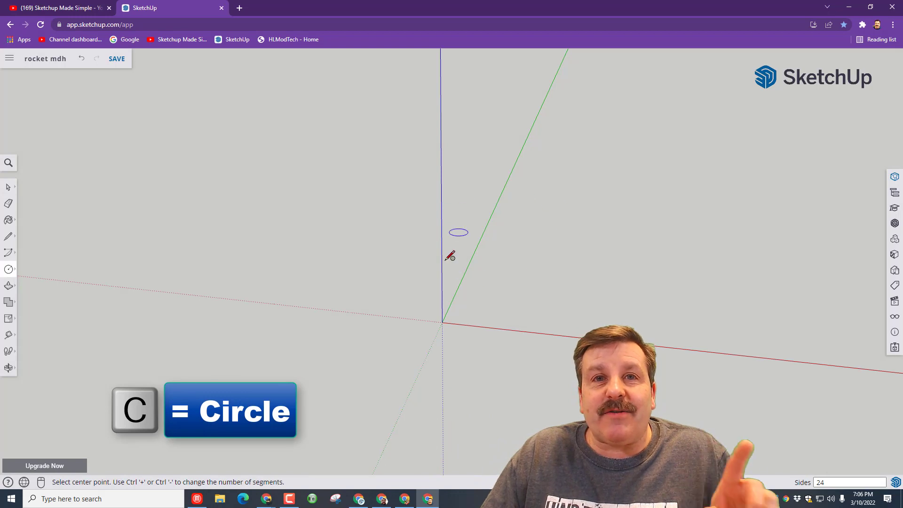
{"action": "left_click", "coordinate": [442, 322]}
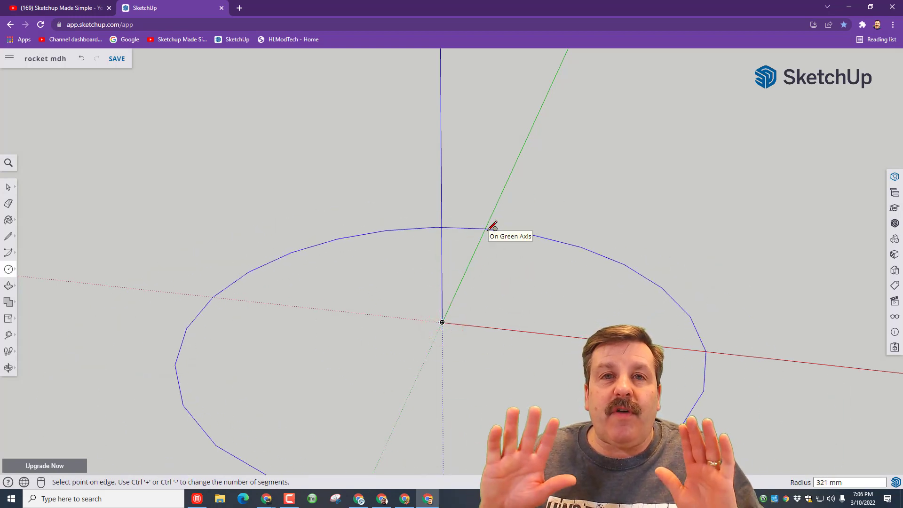
{"action": "type", "text": "10"}
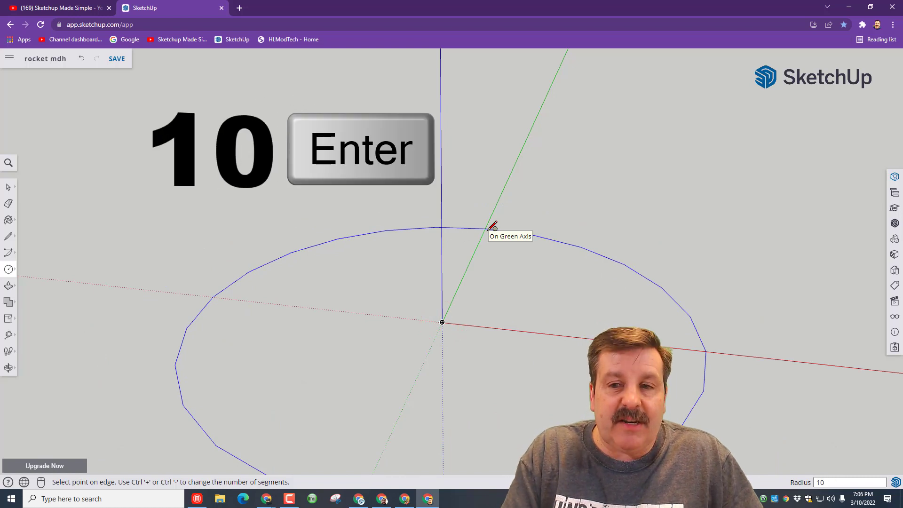
{"action": "key", "text": "Return"}
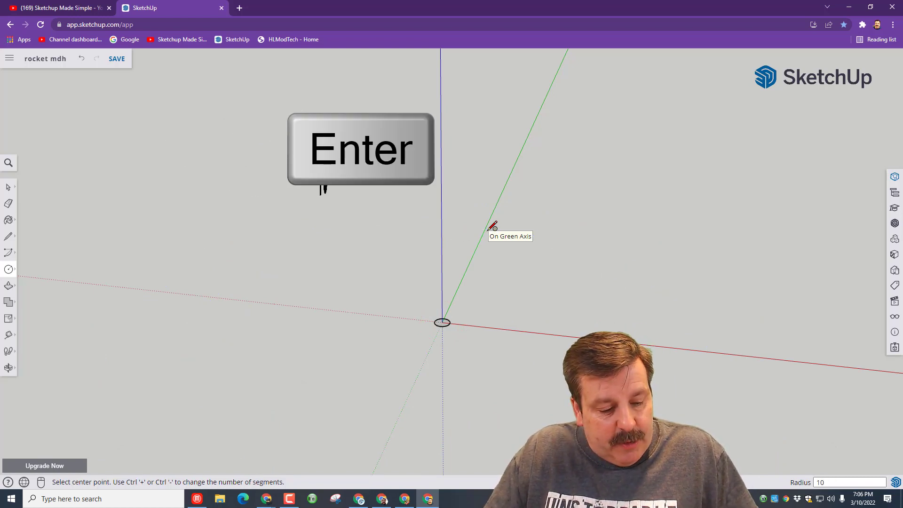
{"action": "key", "text": "shift+z"}
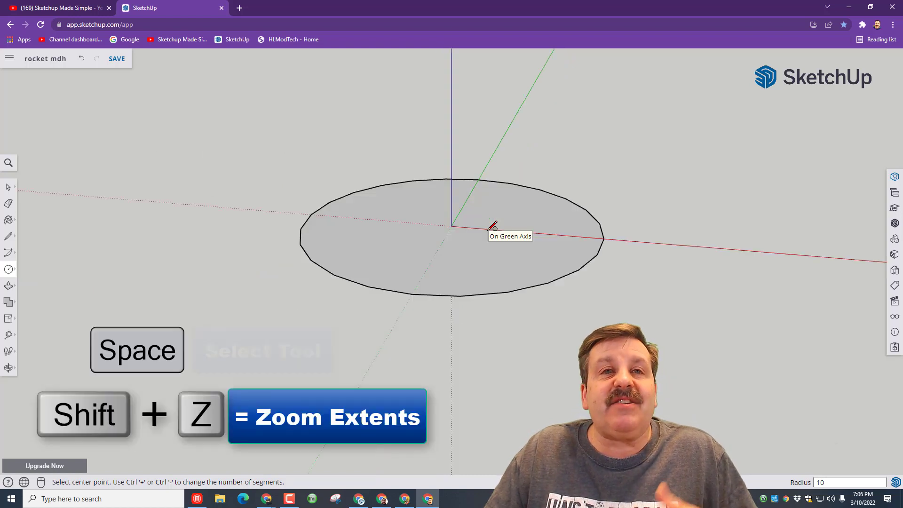
- Set the circle's segment count to 60 in its entity info
{"action": "key", "text": "space"}
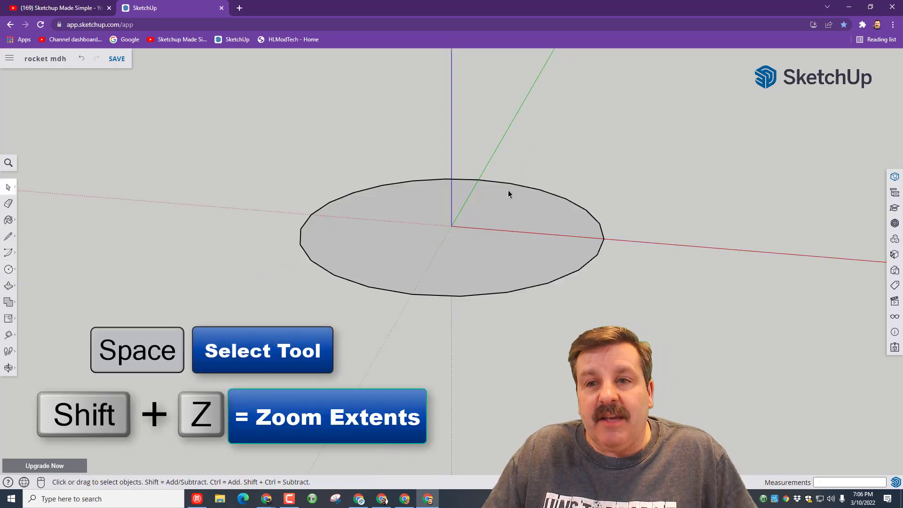
{"action": "left_click", "coordinate": [514, 185]}
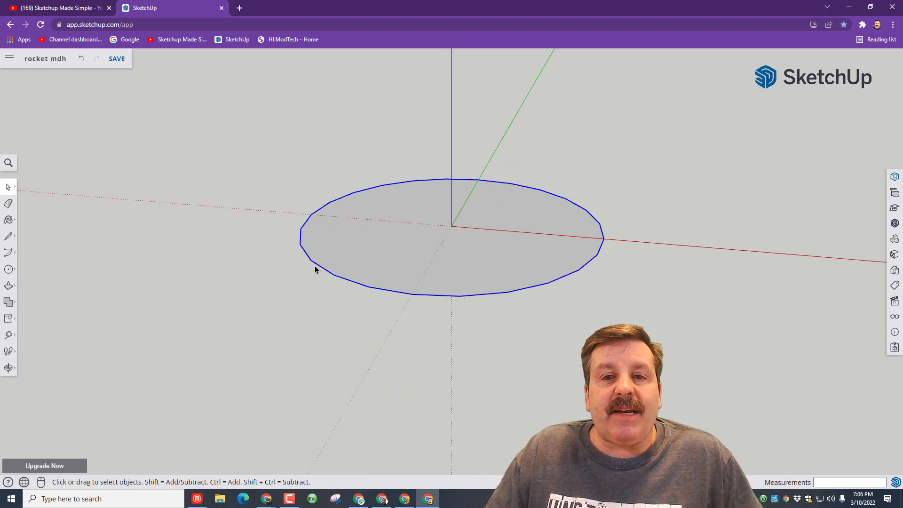
{"action": "left_click", "coordinate": [895, 176]}
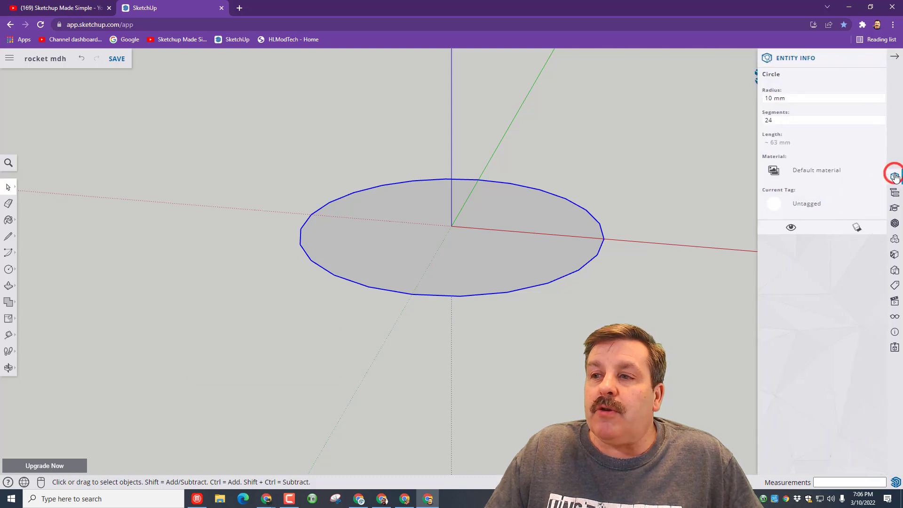
{"action": "left_click", "coordinate": [805, 121]}
{"action": "key", "text": "BackSpace"}
{"action": "type", "text": "60"}
{"action": "key", "text": "Return"}
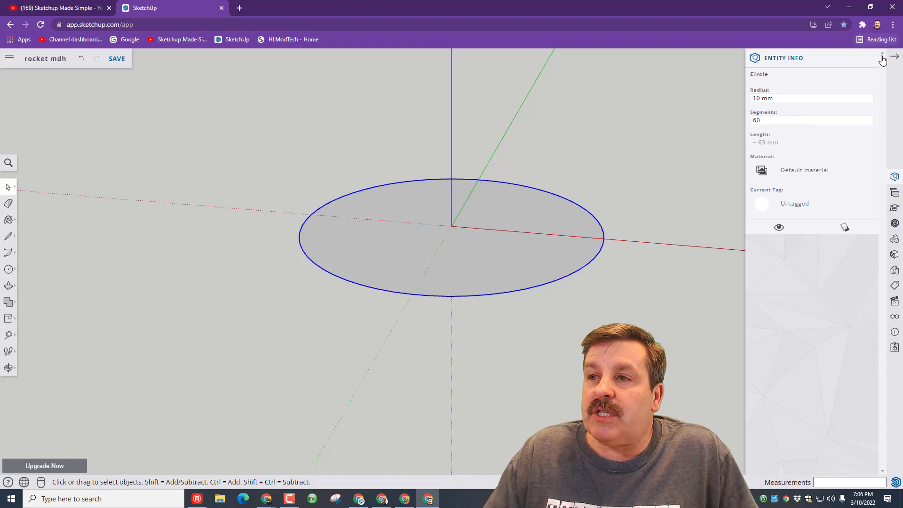
{"action": "left_click", "coordinate": [896, 61]}
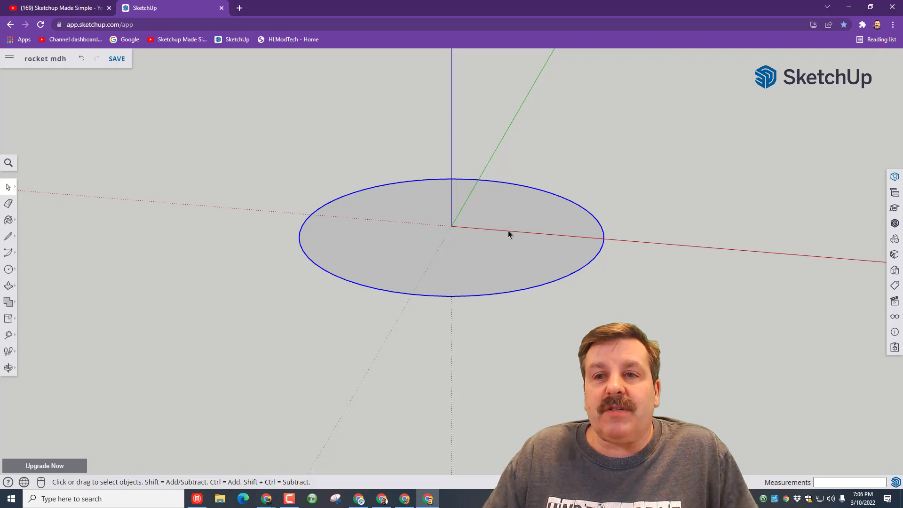
- Push/Pull the circular face up 100 mm to form the rocket's cylindrical body
{"action": "key", "text": "p"}
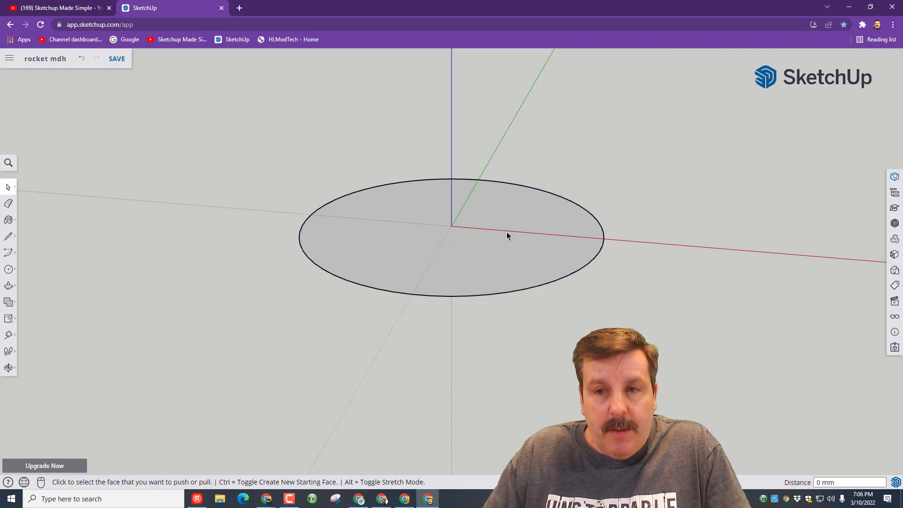
{"action": "left_click", "coordinate": [419, 242]}
{"action": "type", "text": "100"}
{"action": "key", "text": "Return"}
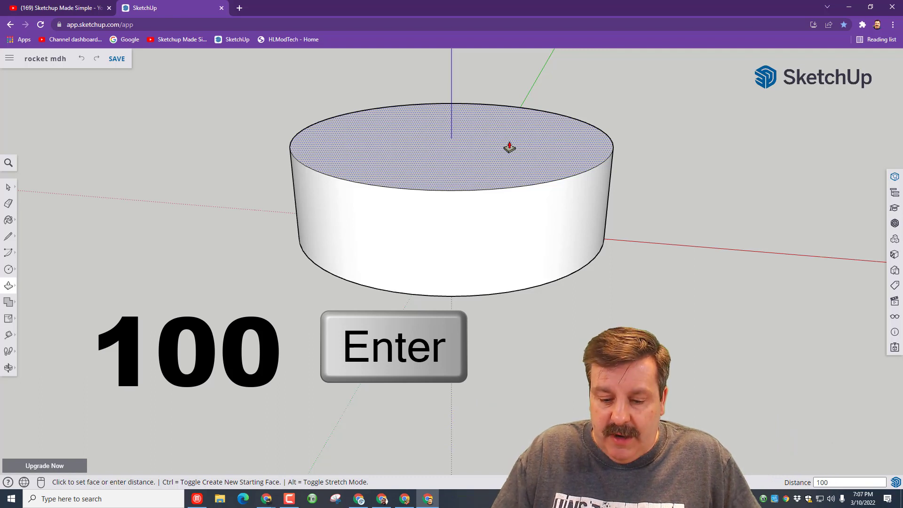
{"action": "key", "text": "Return"}
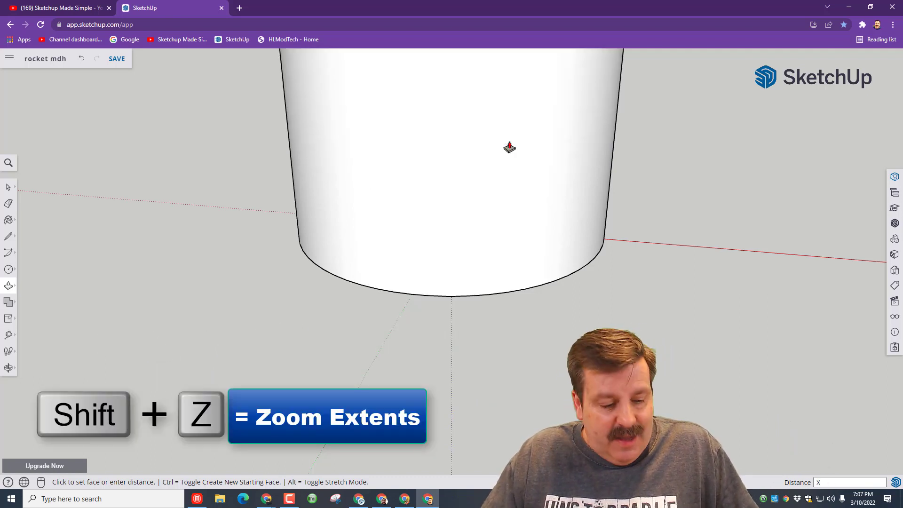
{"action": "key", "text": "shift+z"}
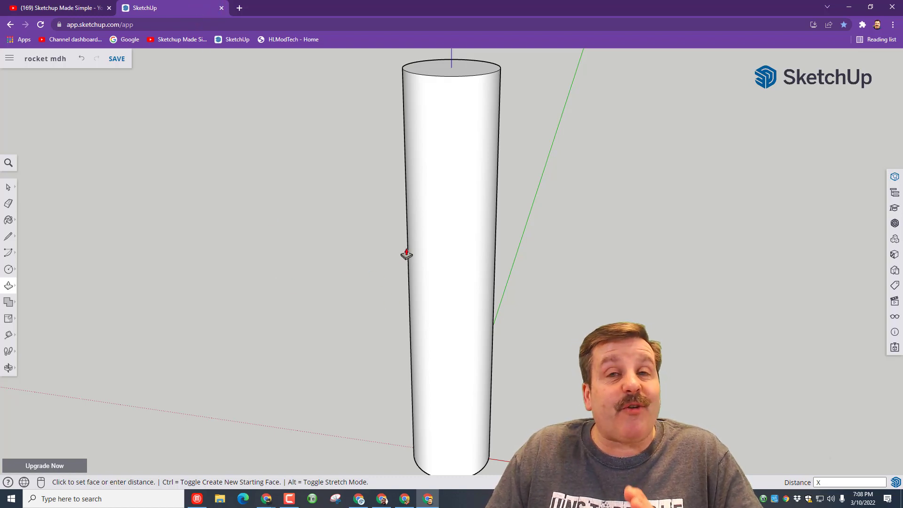
- Select the entire cylinder with all its faces and edges and make it a group
{"action": "key", "text": "space"}
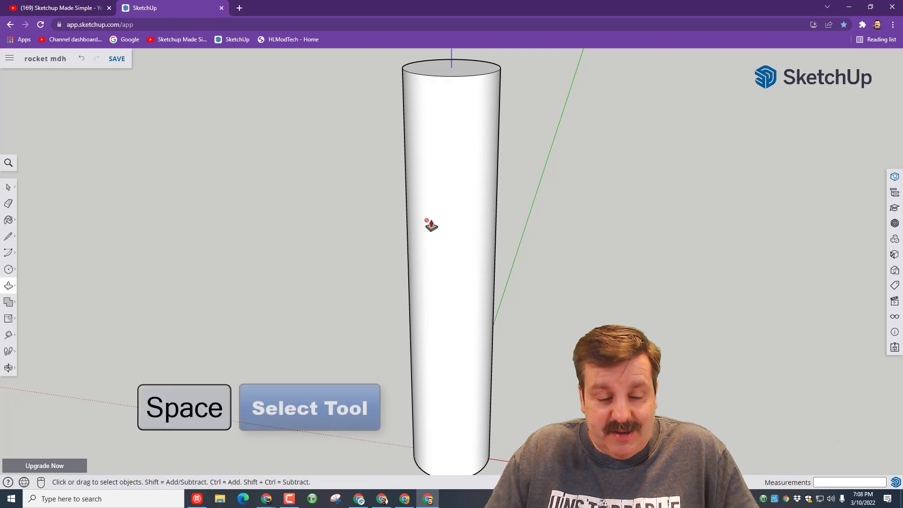
{"action": "triple_click", "coordinate": [449, 192]}
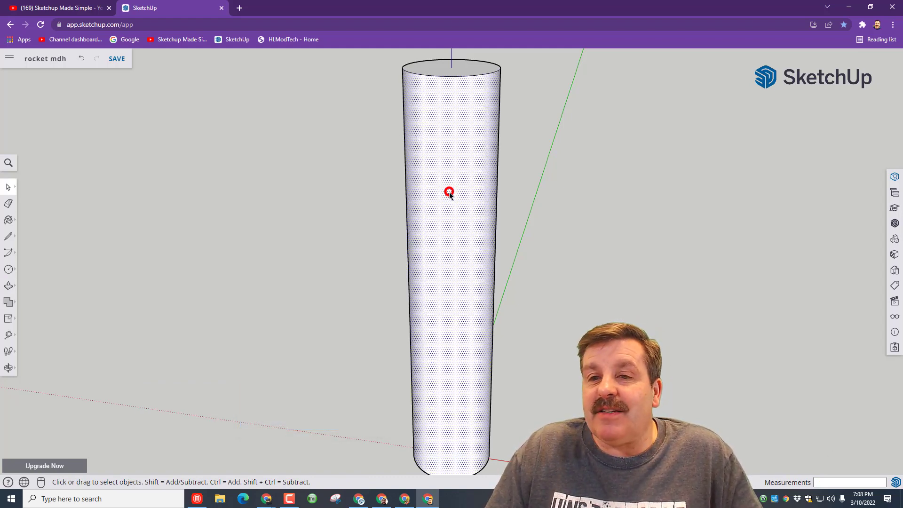
{"action": "right_click", "coordinate": [453, 159]}
{"action": "left_click", "coordinate": [473, 310]}
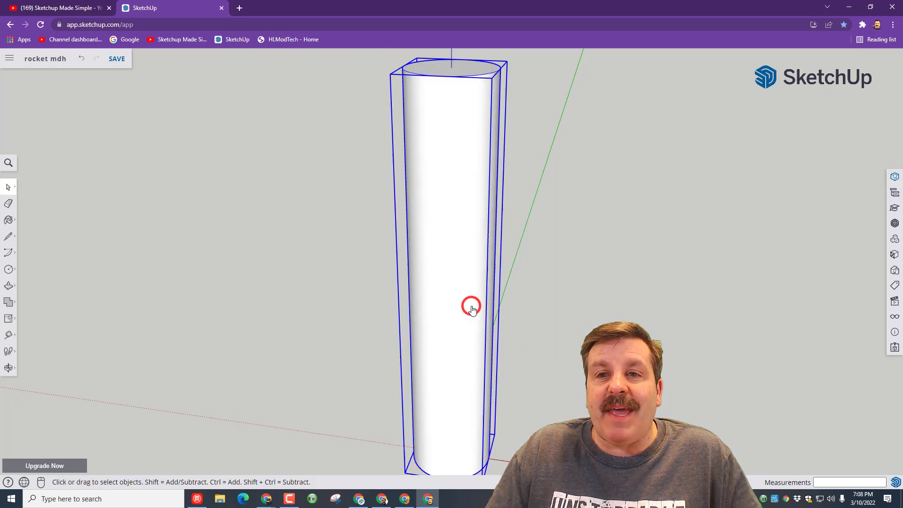
- Open the cylinder group for editing and Push/Pull its top face up 15 mm as a new starting face
{"action": "scroll", "coordinate": [450, 212], "scroll_direction": "down", "scroll_amount": 3}
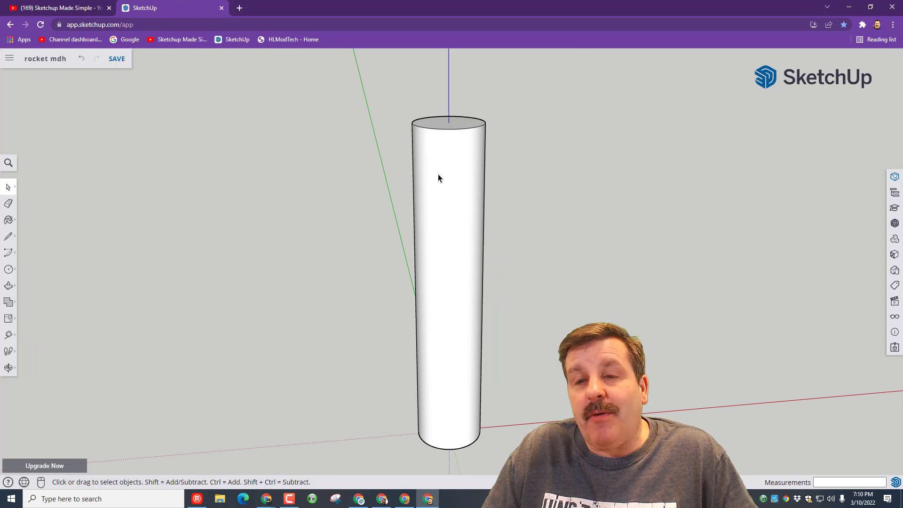
{"action": "left_click", "coordinate": [447, 164]}
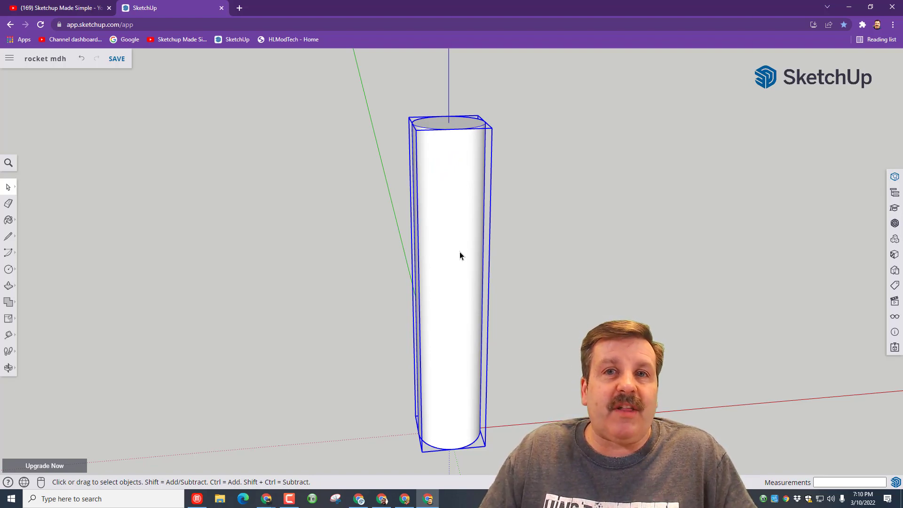
{"action": "key", "text": "space"}
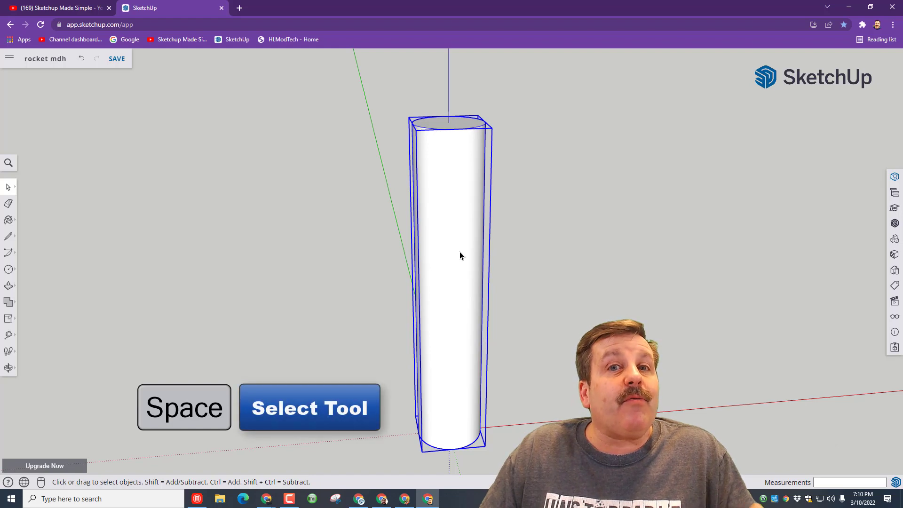
{"action": "double_click", "coordinate": [454, 219]}
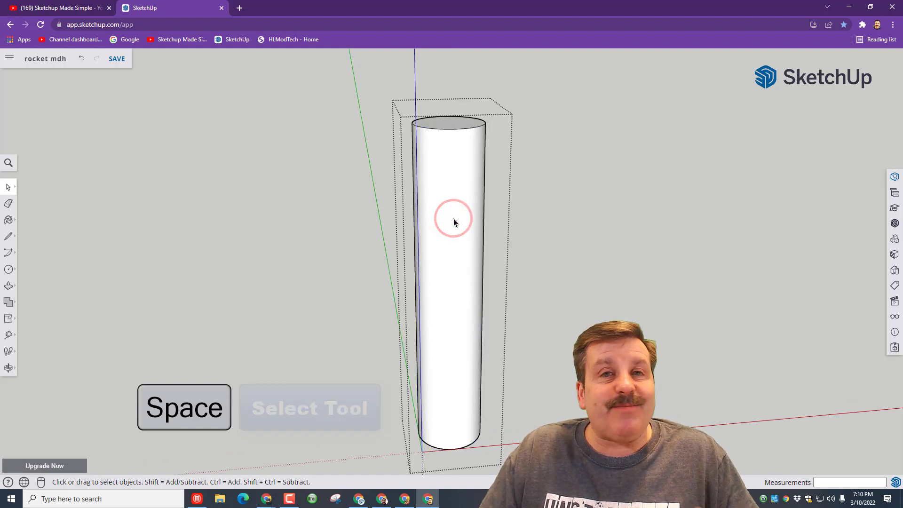
{"action": "key", "text": "p"}
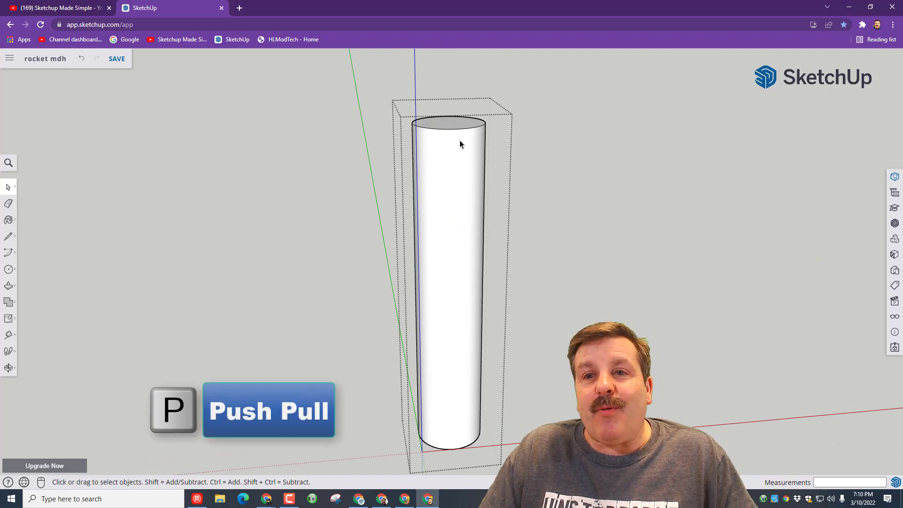
{"action": "key", "text": "ctrl"}
{"action": "key", "text": "p"}
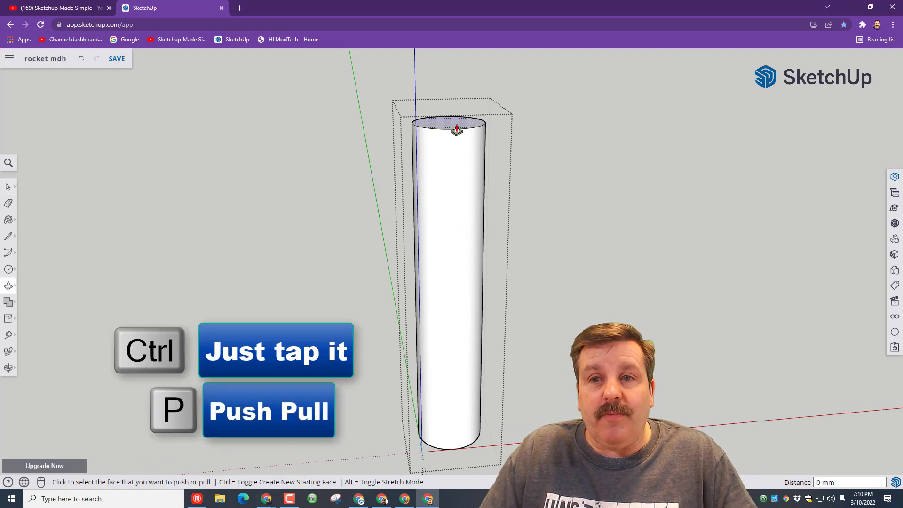
{"action": "left_click", "coordinate": [457, 129]}
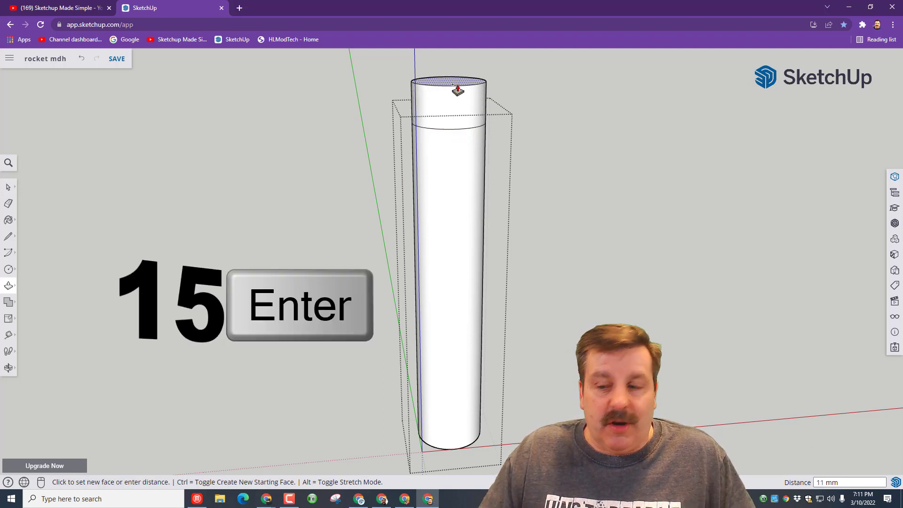
{"action": "type", "text": "15"}
{"action": "key", "text": "Return"}
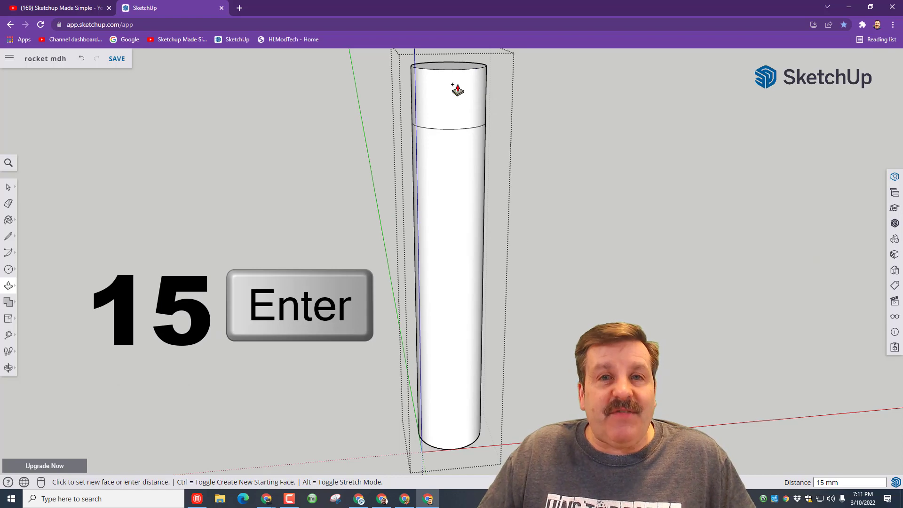
- Scale the top face about its centre by 0.01 to form the pointed nose cone, and close the group
{"action": "key", "text": "space"}
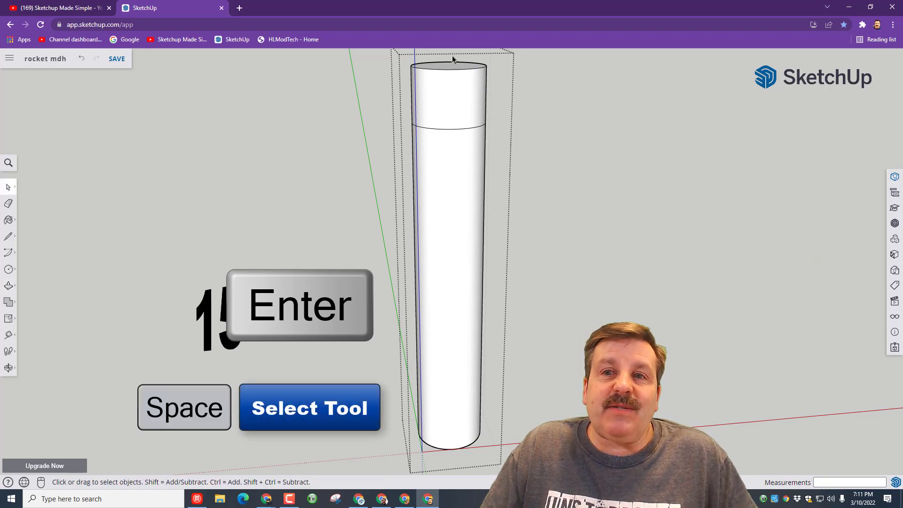
{"action": "middle_click_drag", "start_coordinate": [450, 64], "coordinate": [457, 86]}
{"action": "left_click", "coordinate": [458, 86]}
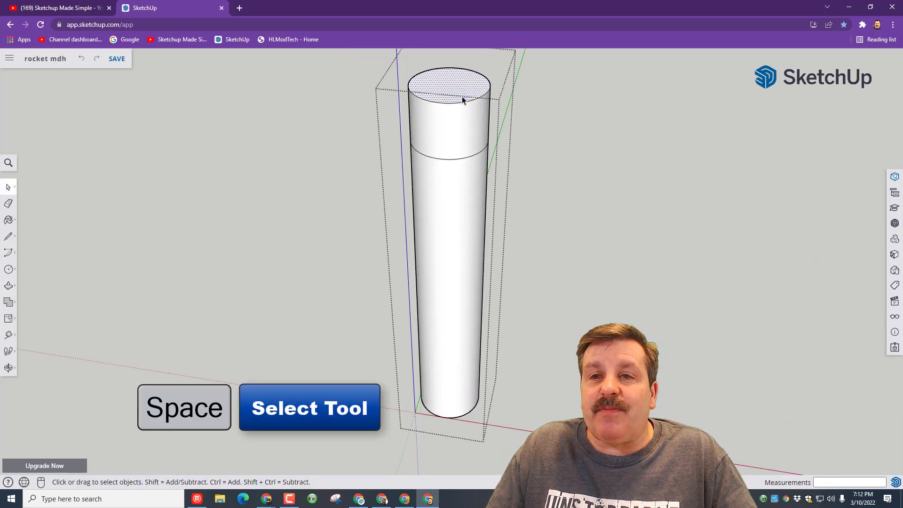
{"action": "key", "text": "o"}
{"action": "left_click_drag", "start_coordinate": [440, 97], "coordinate": [449, 135]}
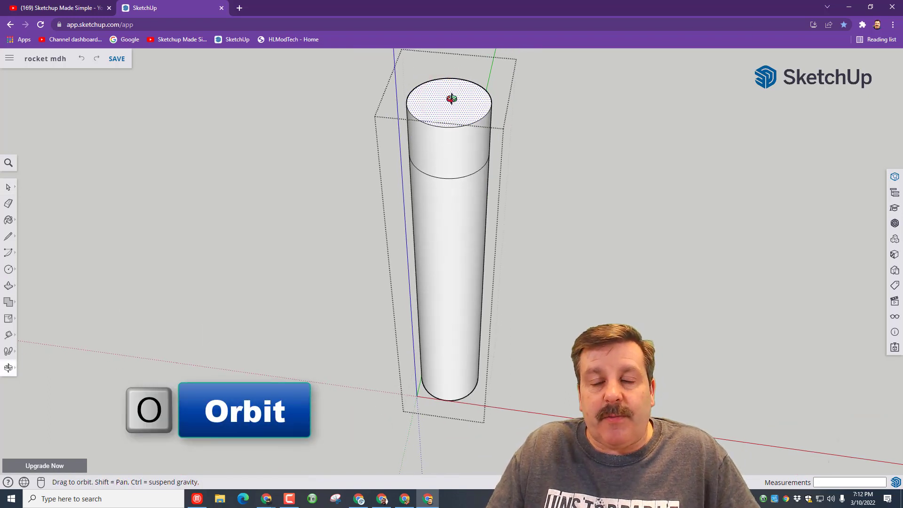
{"action": "key", "text": "s"}
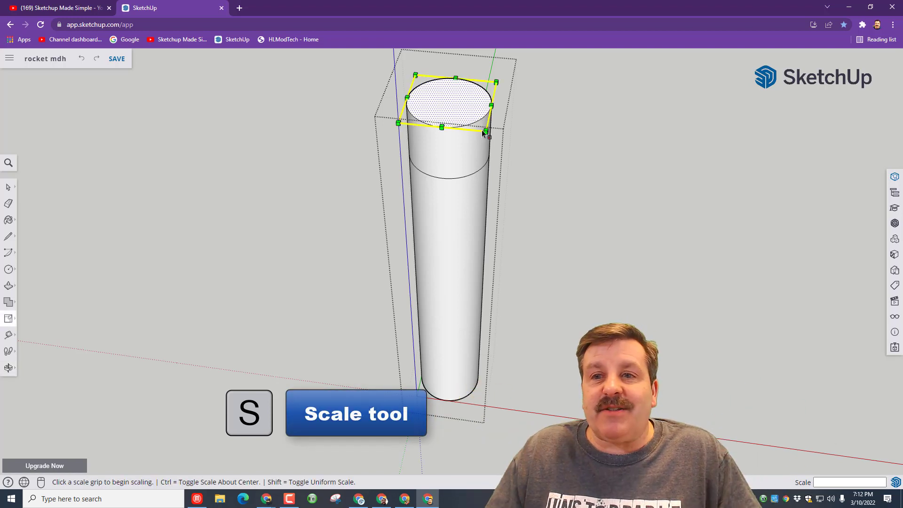
{"action": "key", "text": "ctrl"}
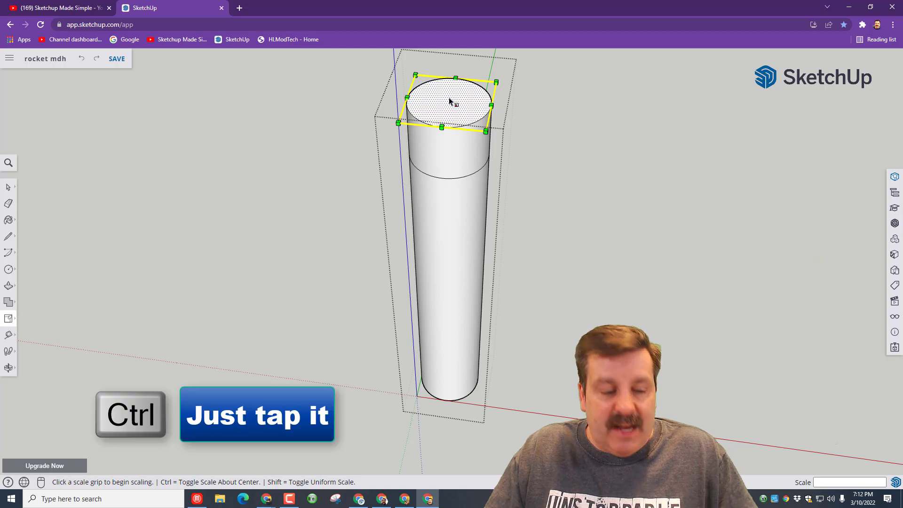
{"action": "key", "text": "ctrl"}
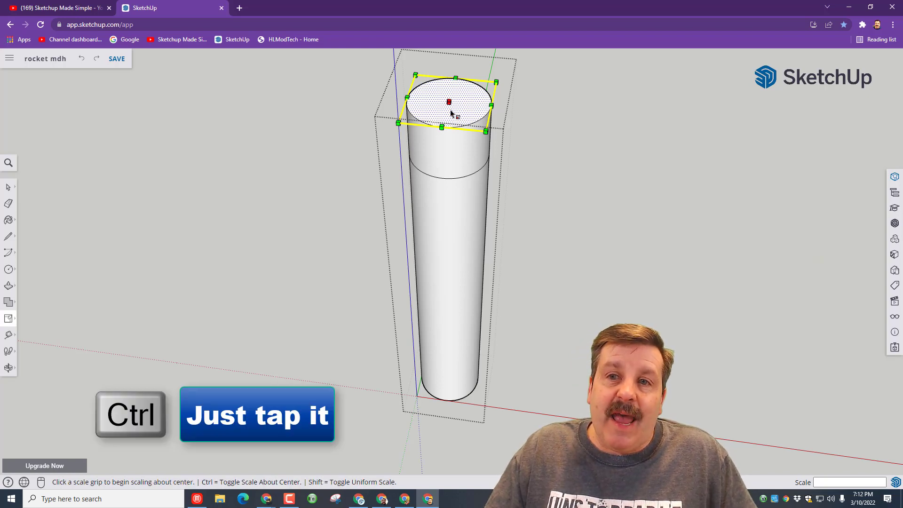
{"action": "left_click", "coordinate": [485, 131]}
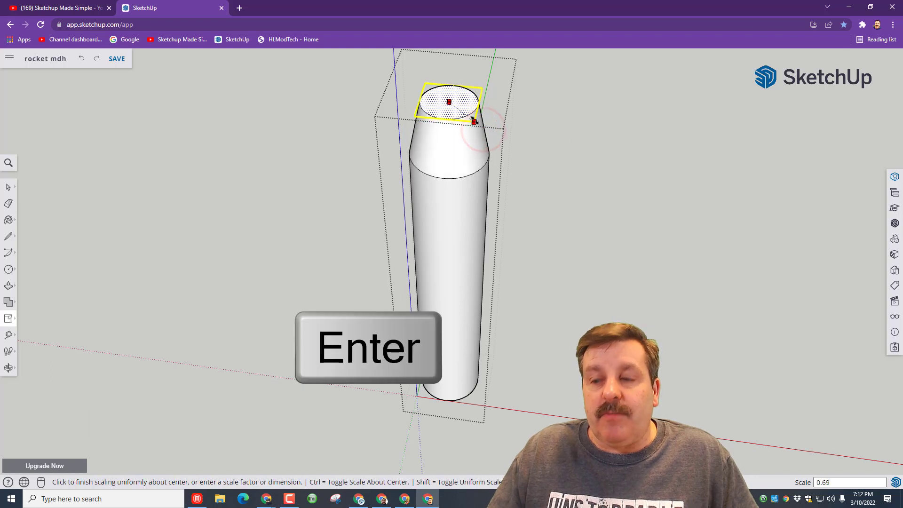
{"action": "type", "text": ".0"}
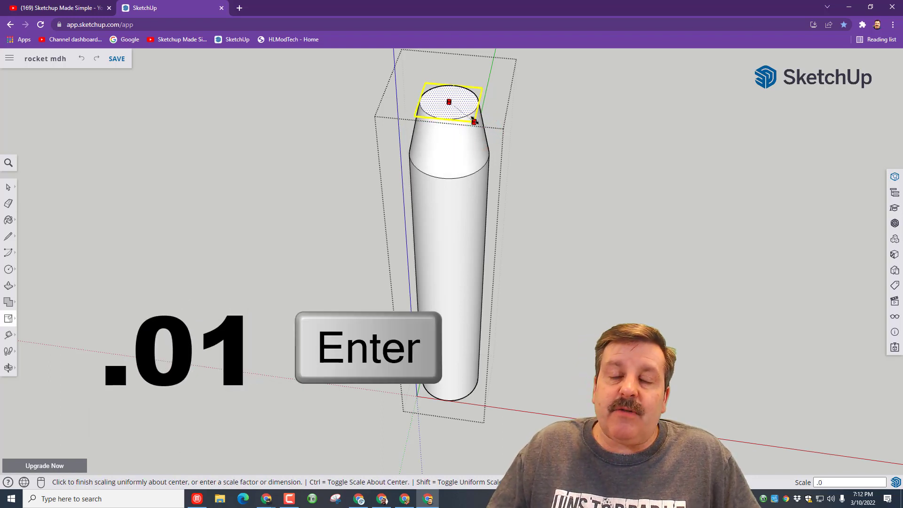
{"action": "type", "text": "1"}
{"action": "key", "text": "Return"}
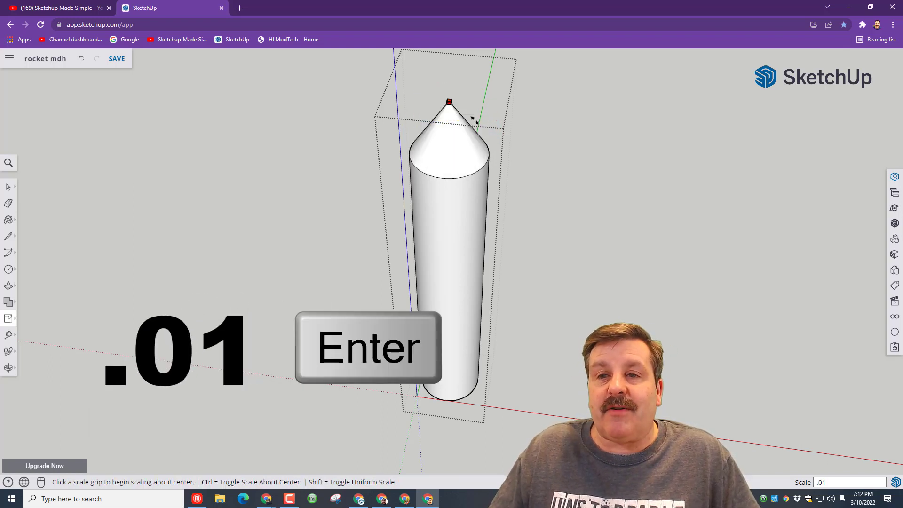
{"action": "key", "text": "space"}
{"action": "left_click", "coordinate": [541, 140]}
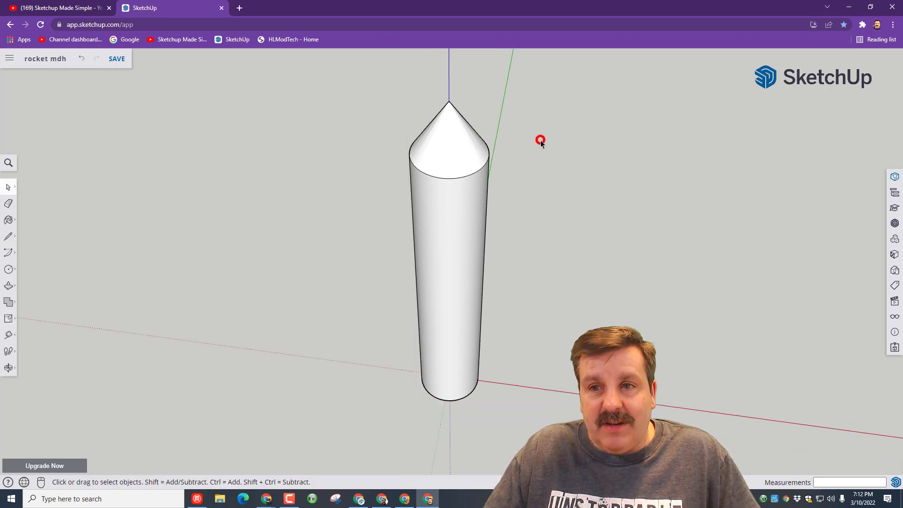
- Hide the rocket body group with its nose cone
{"action": "right_click", "coordinate": [554, 296]}
{"action": "left_click", "coordinate": [556, 260]}
{"action": "middle_click_drag", "start_coordinate": [563, 281], "coordinate": [446, 161]}
{"action": "middle_click_drag", "start_coordinate": [492, 337], "coordinate": [440, 306]}
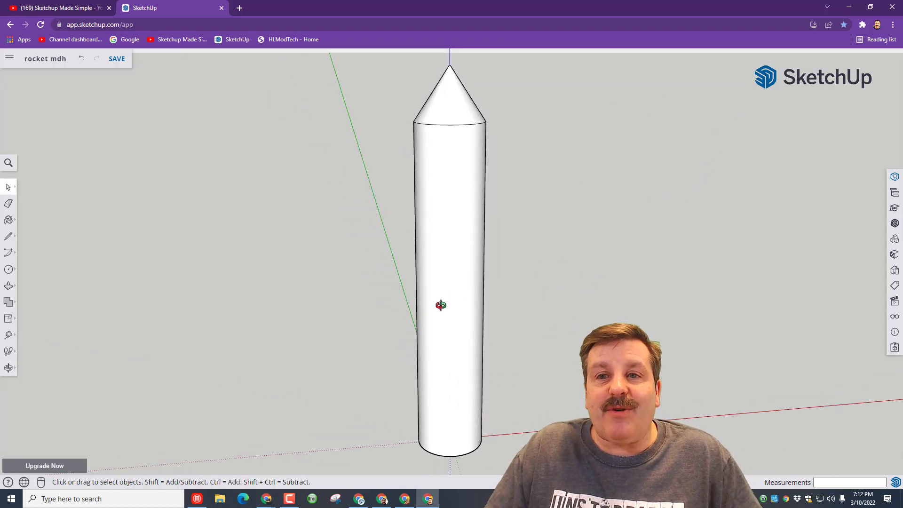
{"action": "left_click", "coordinate": [198, 8]}
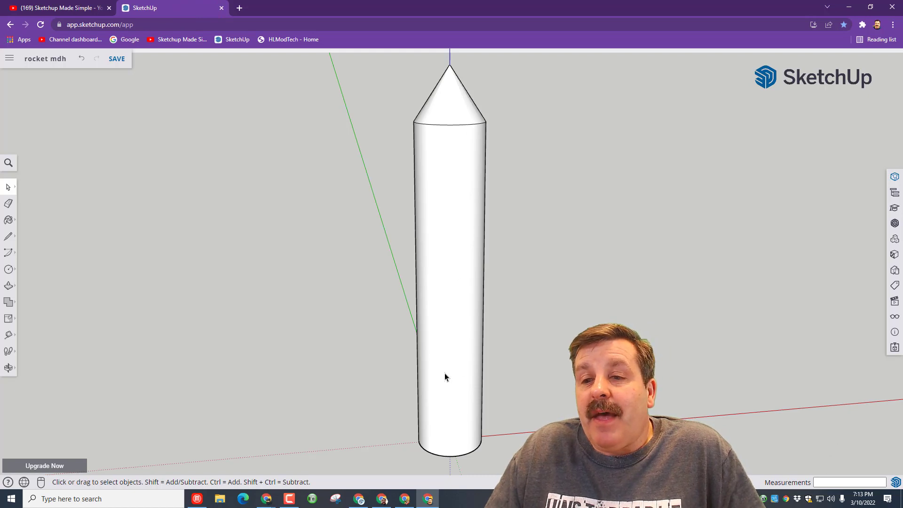
{"action": "right_click", "coordinate": [447, 287]}
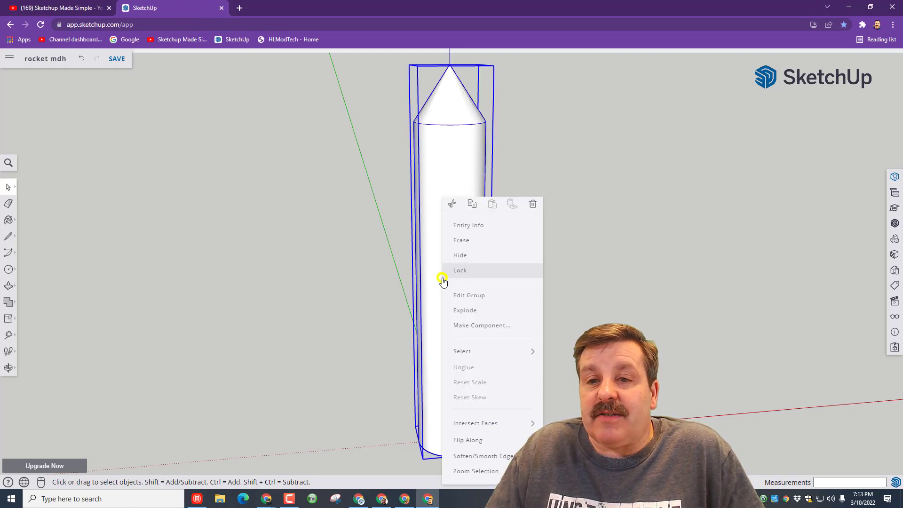
{"action": "left_click", "coordinate": [465, 258]}
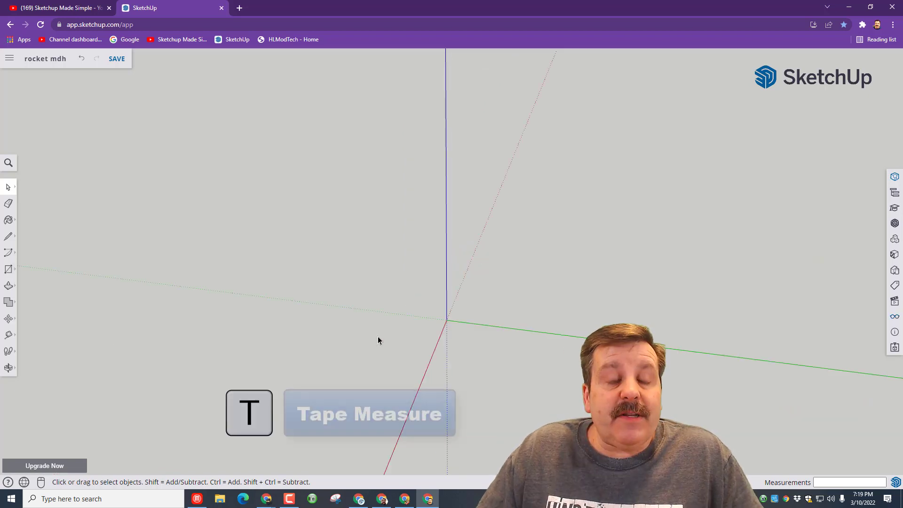
- Place 10 mm Tape Measure guides from the origin along the positive green axis and the negative red axis
{"action": "key", "text": "t"}
{"action": "left_click", "coordinate": [446, 320]}
{"action": "type", "text": "10"}
{"action": "key", "text": "Return"}
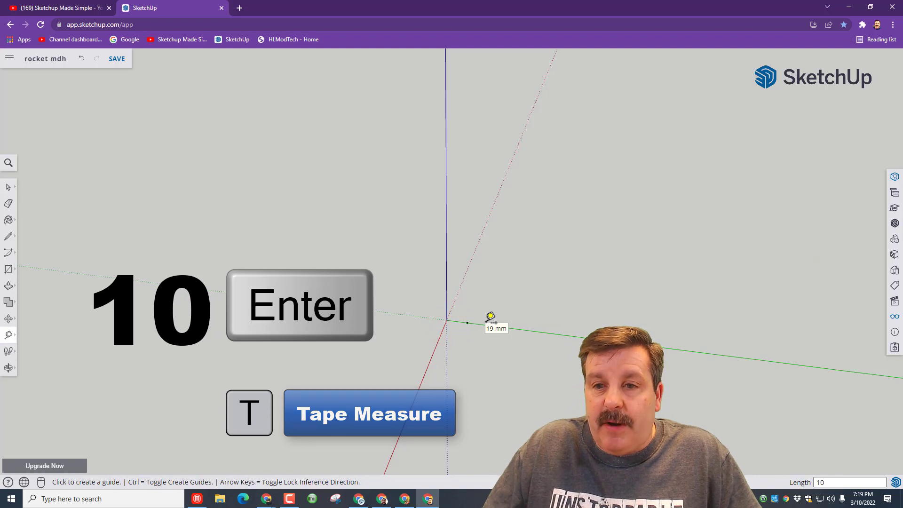
{"action": "middle_click_drag", "start_coordinate": [491, 316], "coordinate": [425, 268]}
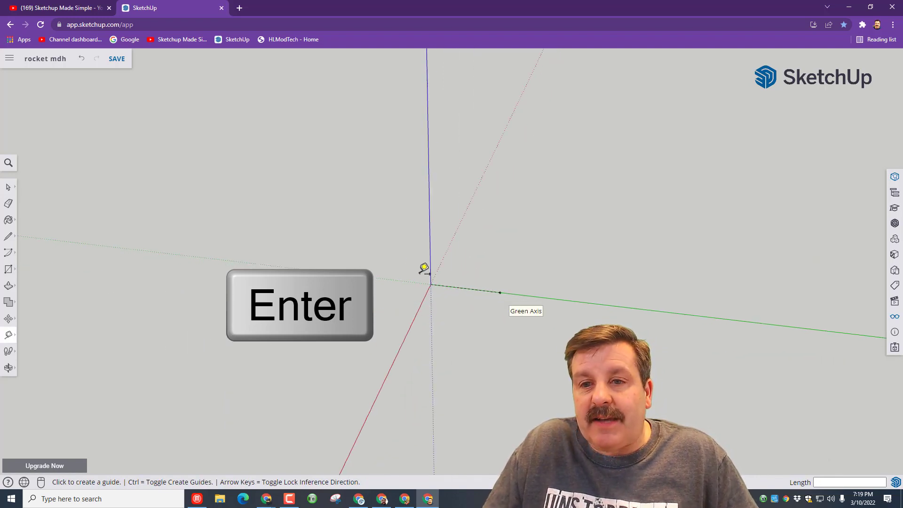
{"action": "left_click", "coordinate": [430, 284]}
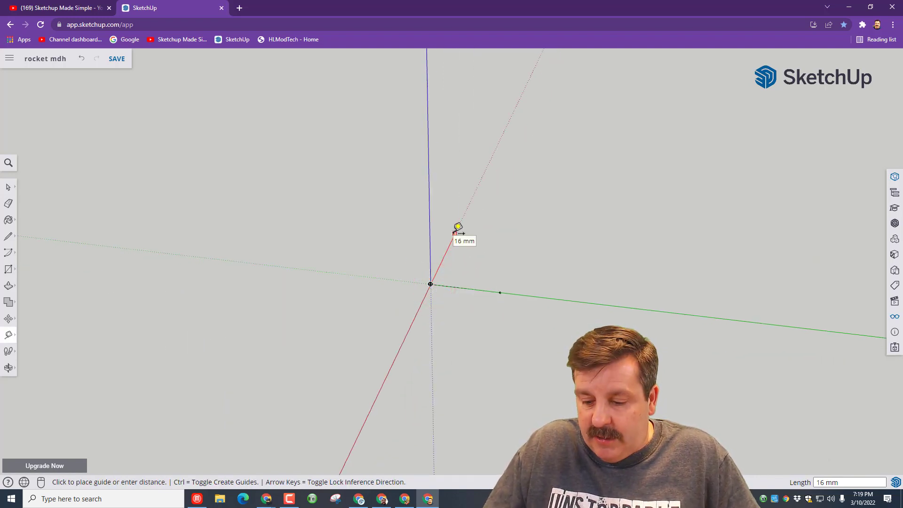
{"action": "type", "text": "10"}
{"action": "key", "text": "Return"}
- Add matching guides from the origin along the positive red axis and the negative green axis
{"action": "left_click", "coordinate": [428, 281]}
{"action": "left_click", "coordinate": [409, 324]}
{"action": "left_click", "coordinate": [431, 283]}
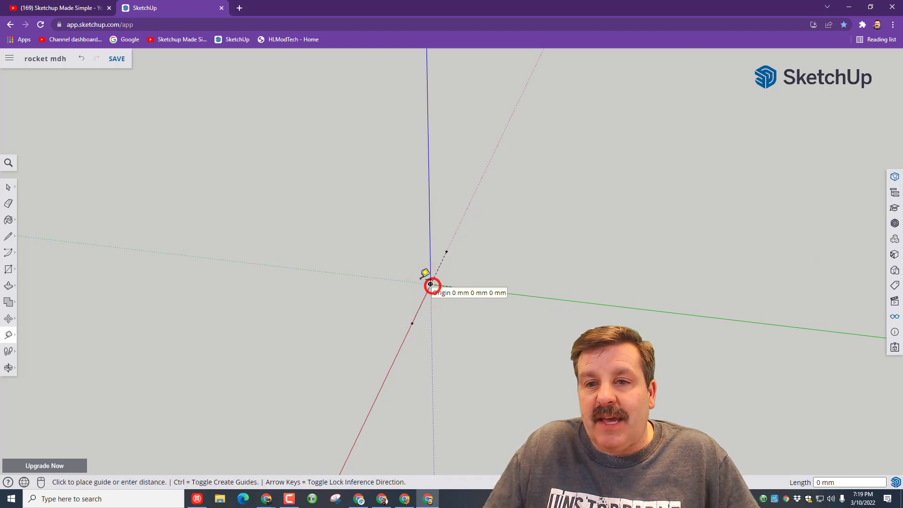
{"action": "left_click", "coordinate": [376, 270]}
- Draw a 20 mm by 4 mm rectangle on the ground, starting at the guide point on the positive red axis
{"action": "key", "text": "o"}
{"action": "left_click_drag", "start_coordinate": [458, 343], "coordinate": [400, 341]}
{"action": "left_click_drag", "start_coordinate": [556, 338], "coordinate": [639, 322]}
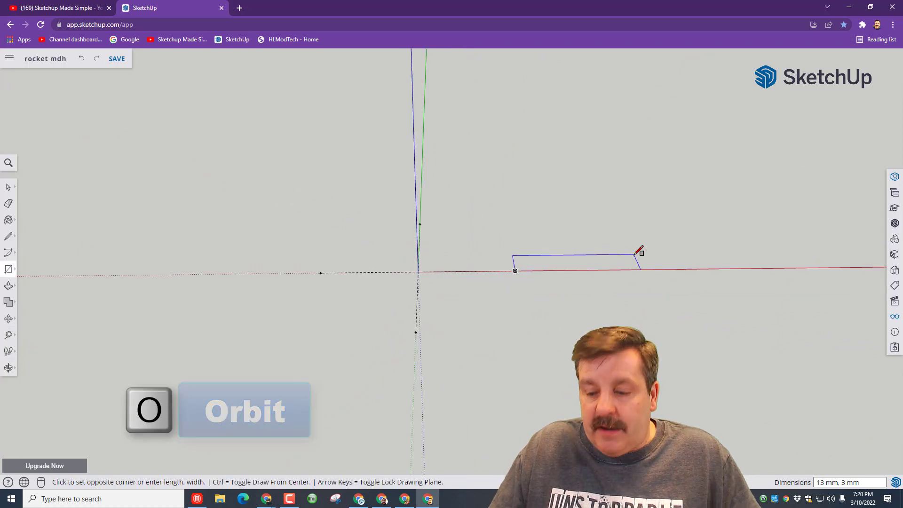
{"action": "type", "text": "20,4"}
{"action": "key", "text": "Return"}
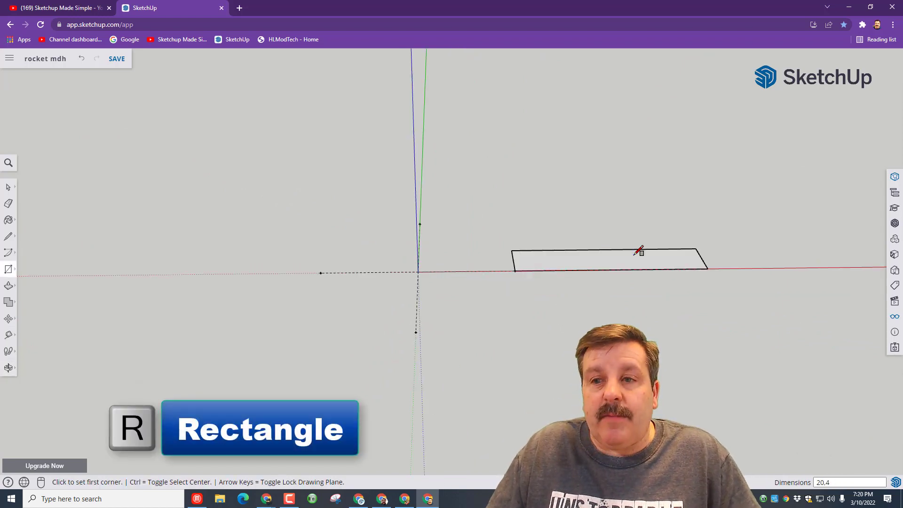
- Push/Pull the rectangle up 20 mm to form the fin block
{"action": "key", "text": "p"}
{"action": "left_click", "coordinate": [628, 259]}
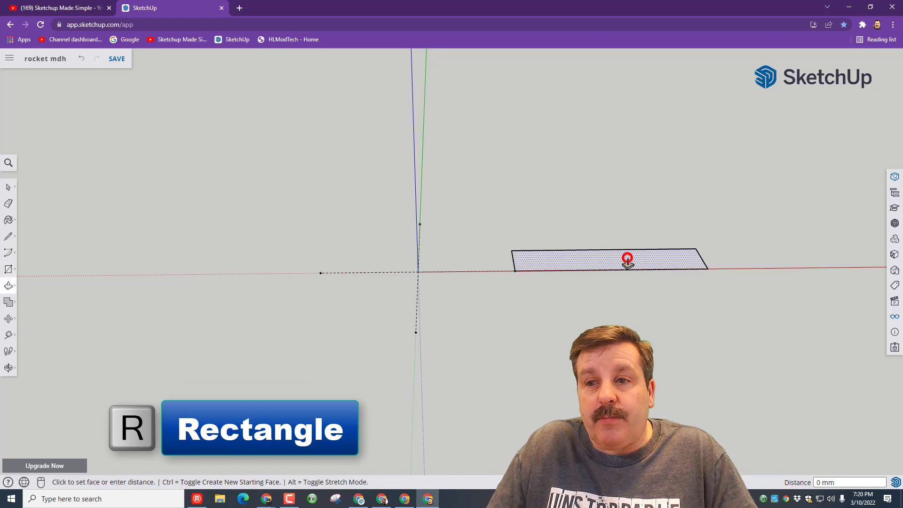
{"action": "type", "text": "20"}
{"action": "key", "text": "Return"}
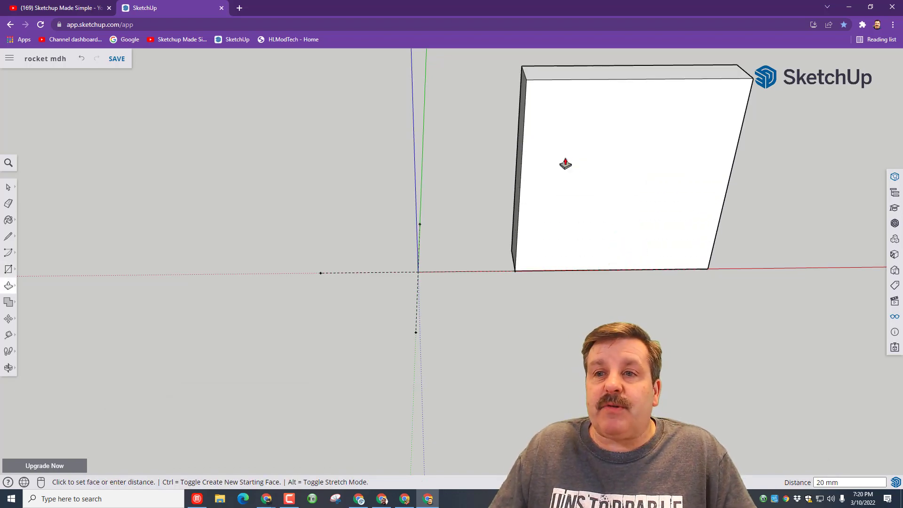
- Draw a diagonal line about 20 mm long across the block's front face, from its top edge to its outer vertical edge
{"action": "key", "text": "l"}
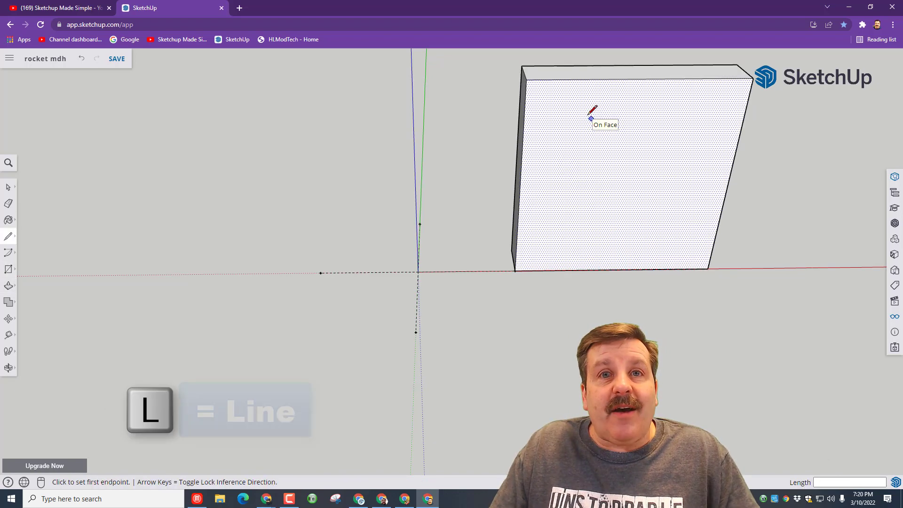
{"action": "left_click", "coordinate": [595, 80]}
{"action": "left_click", "coordinate": [718, 223]}
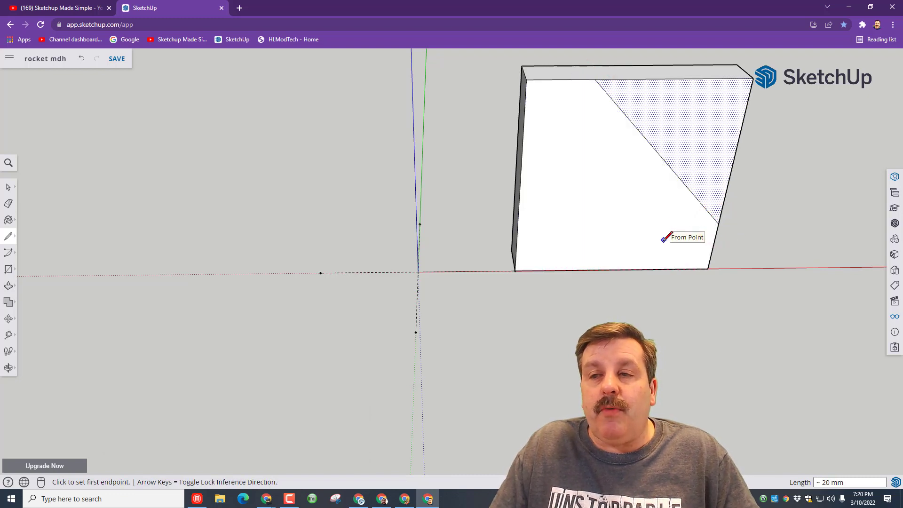
- Push/Pull the outer corner triangle back 4 mm through the block to cut it away
{"action": "key", "text": "o"}
{"action": "left_click_drag", "start_coordinate": [436, 249], "coordinate": [485, 75]}
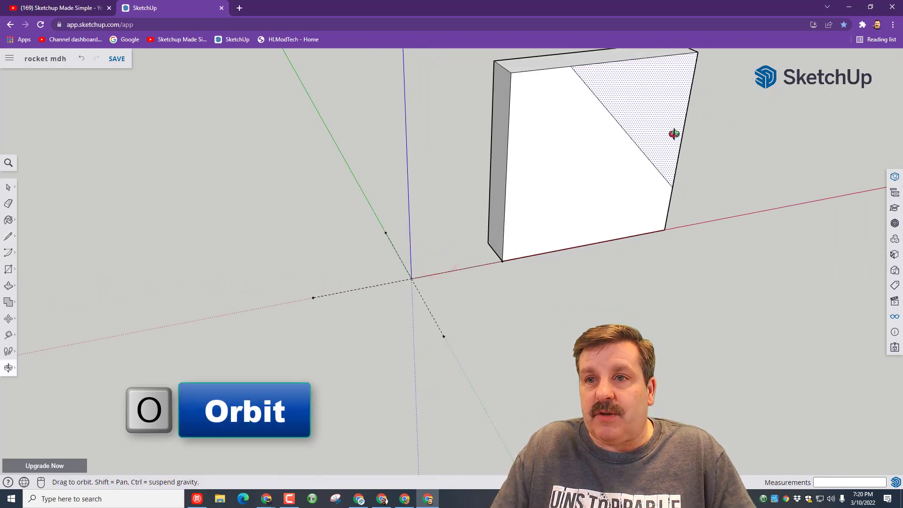
{"action": "key", "text": "p"}
{"action": "left_click", "coordinate": [632, 113]}
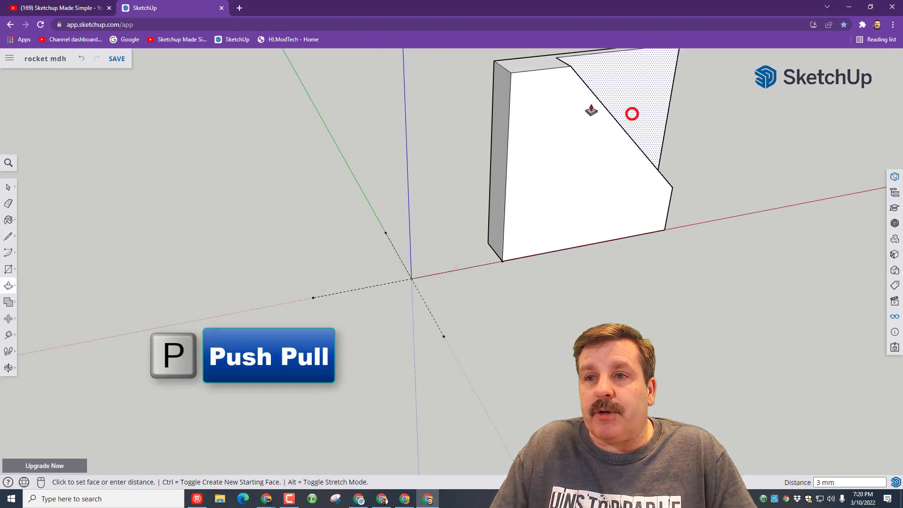
{"action": "left_click", "coordinate": [498, 70]}
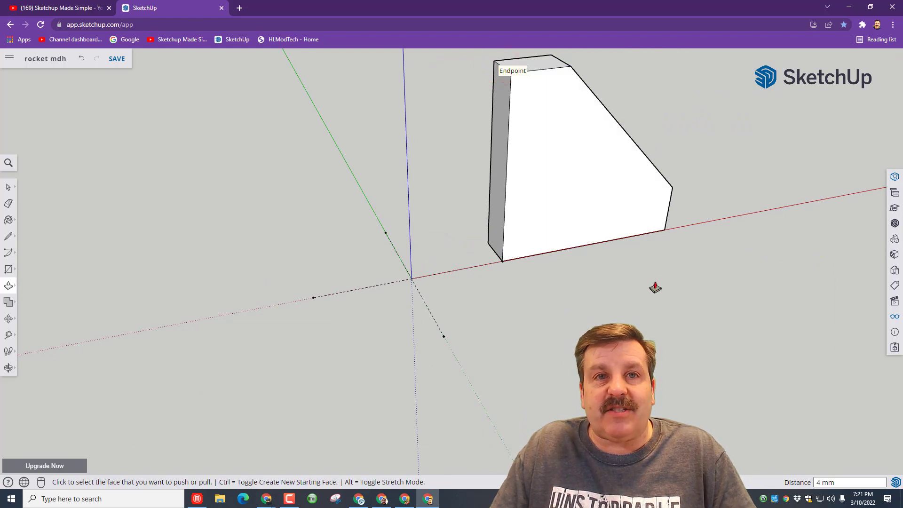
- Select the whole fin solid and make it a component named "fin"
{"action": "key", "text": "space"}
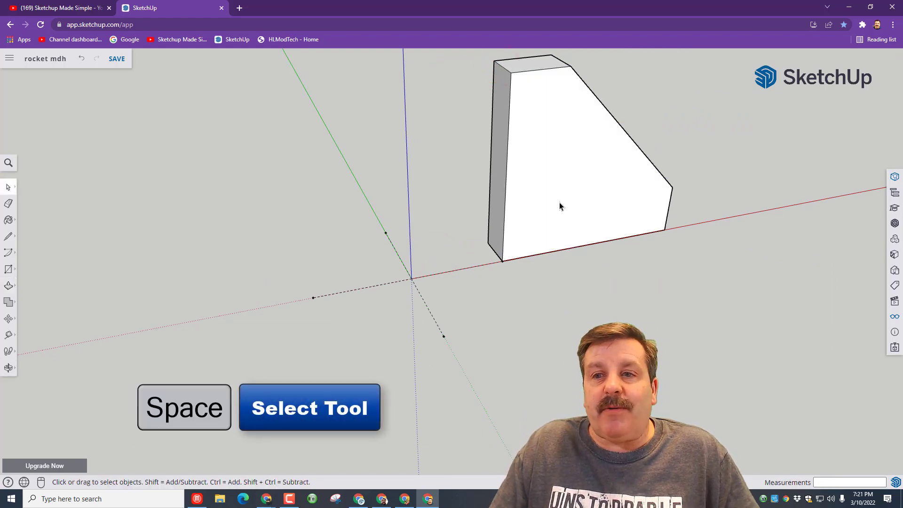
{"action": "left_click", "coordinate": [551, 164]}
{"action": "double_click", "coordinate": [552, 163]}
{"action": "right_click", "coordinate": [552, 162]}
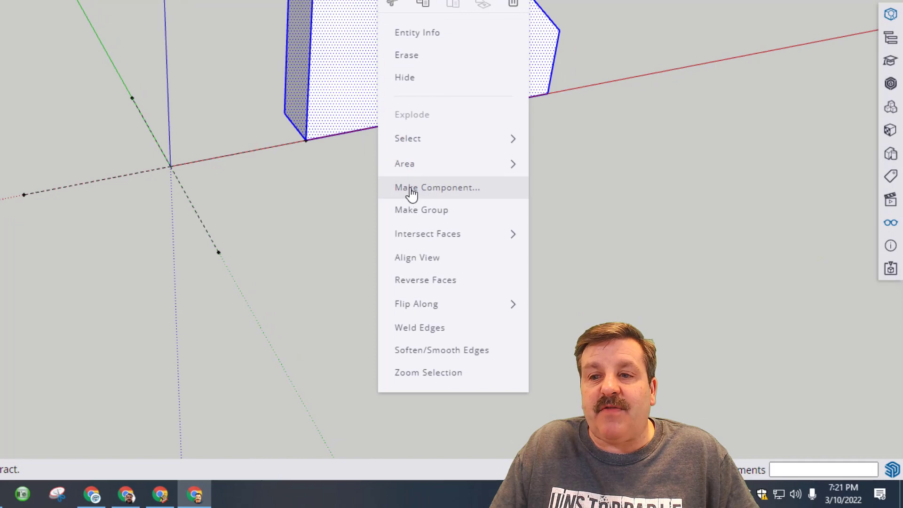
{"action": "left_click", "coordinate": [412, 192]}
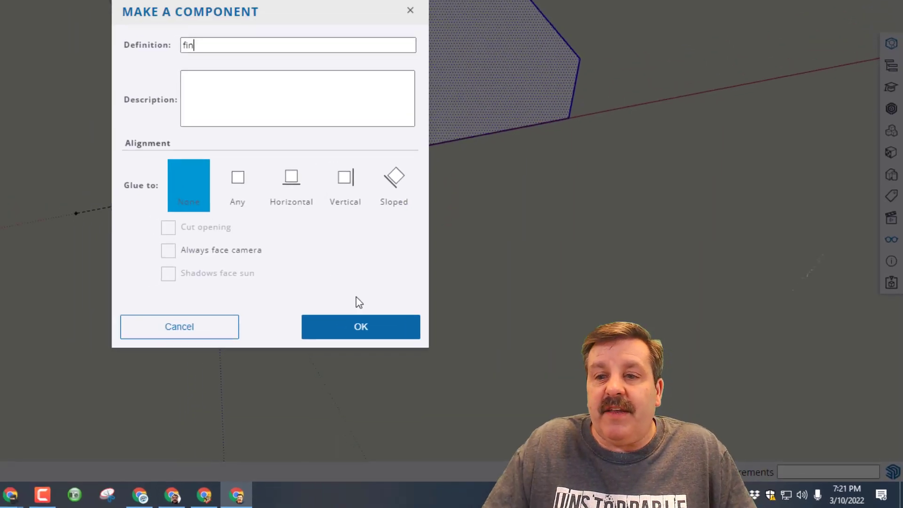
{"action": "left_click", "coordinate": [328, 315]}
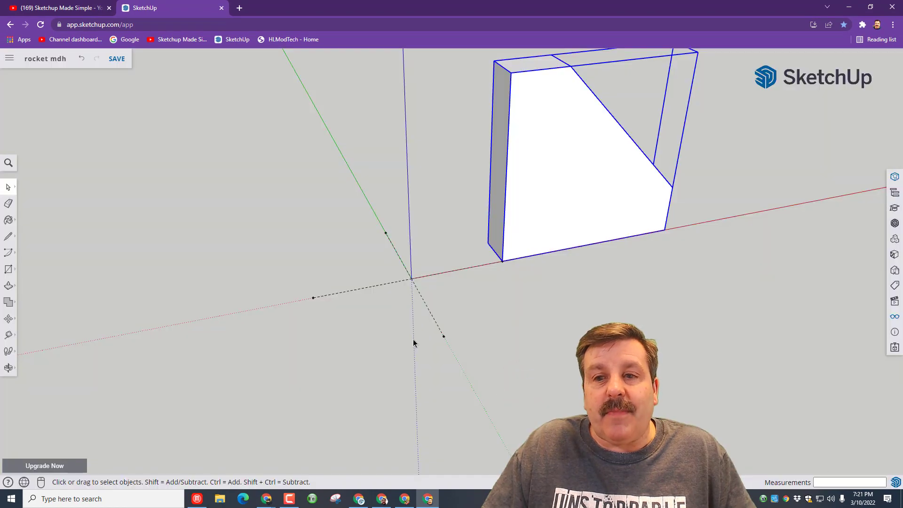
- Move the fin by the midpoint of its inner bottom edge onto the guide point on the positive red axis
{"action": "middle_click_drag", "start_coordinate": [414, 343], "coordinate": [454, 248]}
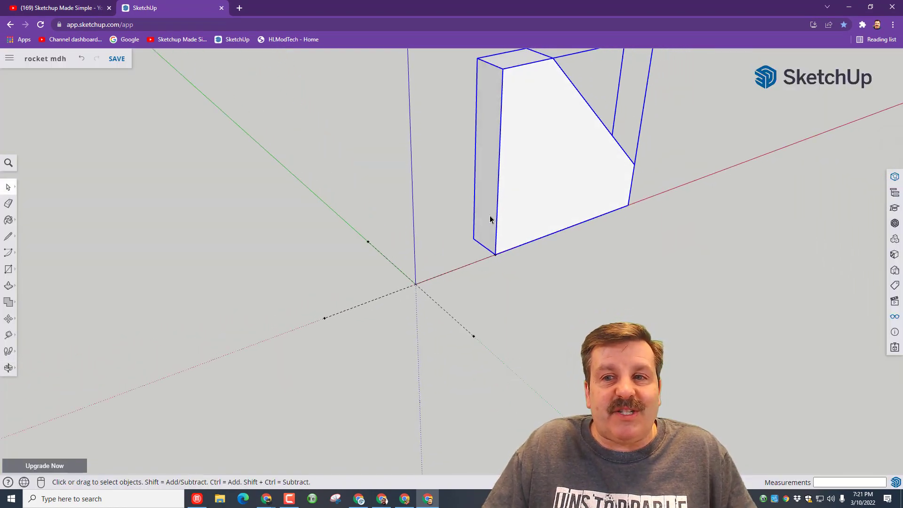
{"action": "key", "text": "m"}
{"action": "left_click", "coordinate": [484, 246]}
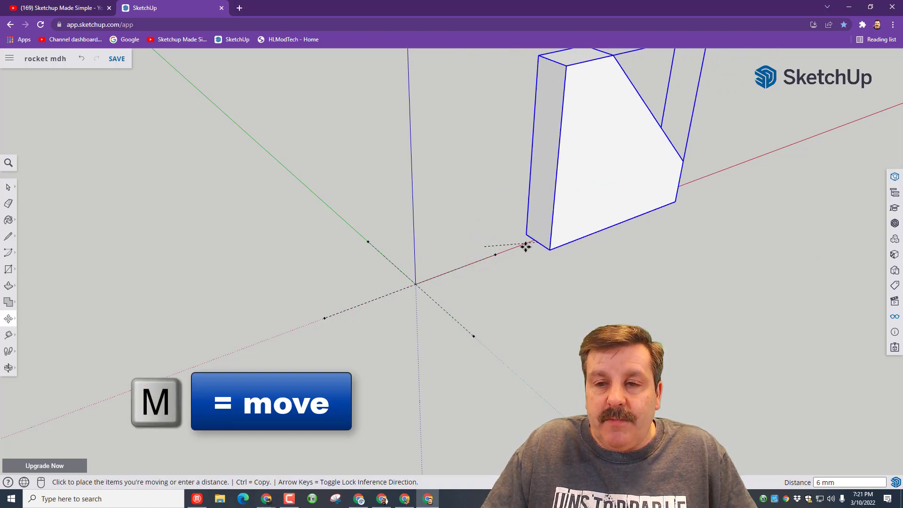
{"action": "scroll", "coordinate": [517, 246], "scroll_direction": "up", "scroll_amount": 2}
{"action": "left_click", "coordinate": [488, 256]}
{"action": "scroll", "coordinate": [499, 258], "scroll_direction": "down", "scroll_amount": 3}
{"action": "scroll", "coordinate": [513, 273], "scroll_direction": "down", "scroll_amount": 3}
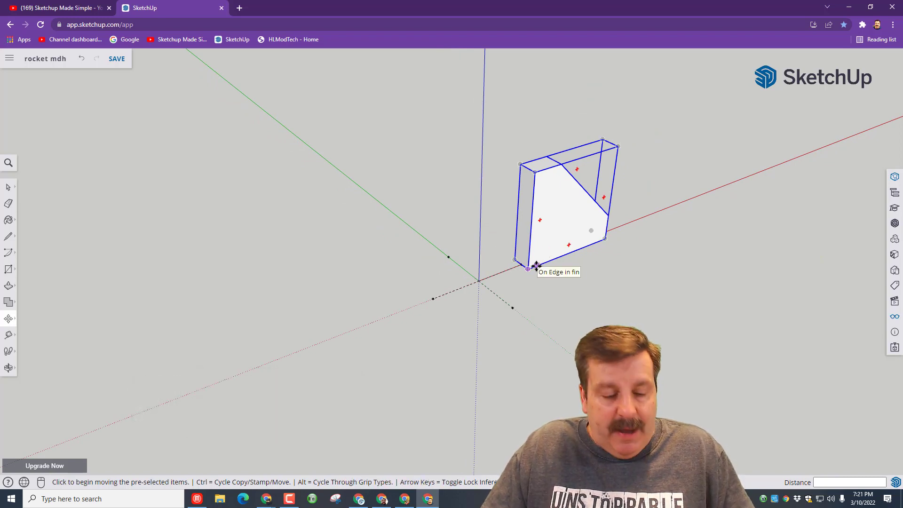
{"action": "key", "text": "m"}
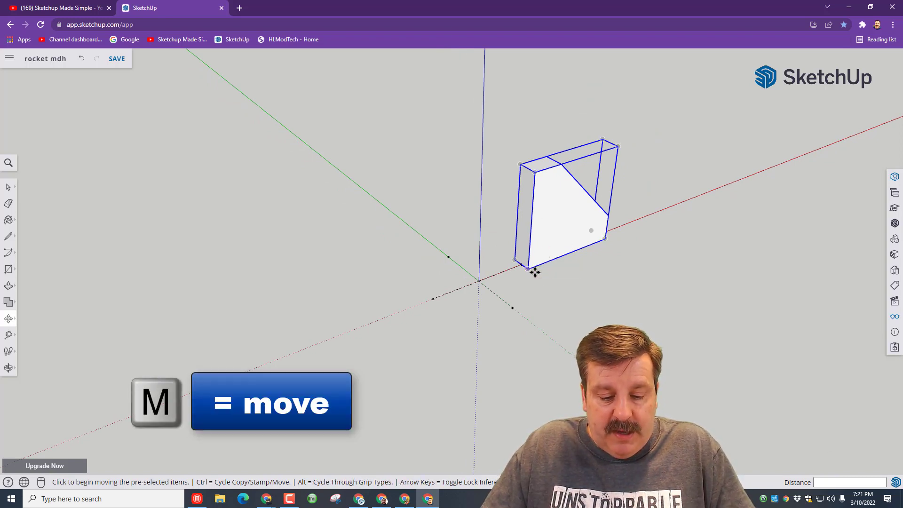
- Copy the fin by its inner bottom edge midpoint onto the guide point on the negative green axis
{"action": "key", "text": "ctrl"}
{"action": "left_click", "coordinate": [524, 264]}
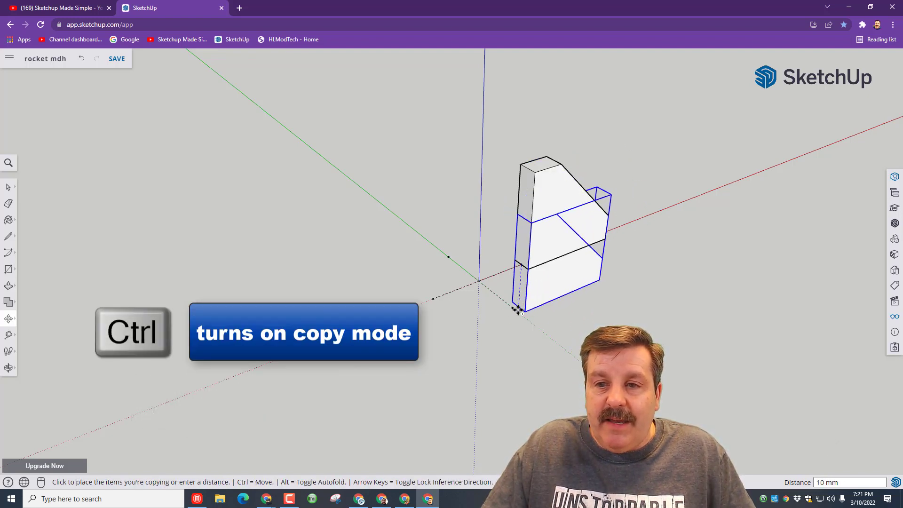
{"action": "left_click", "coordinate": [512, 308]}
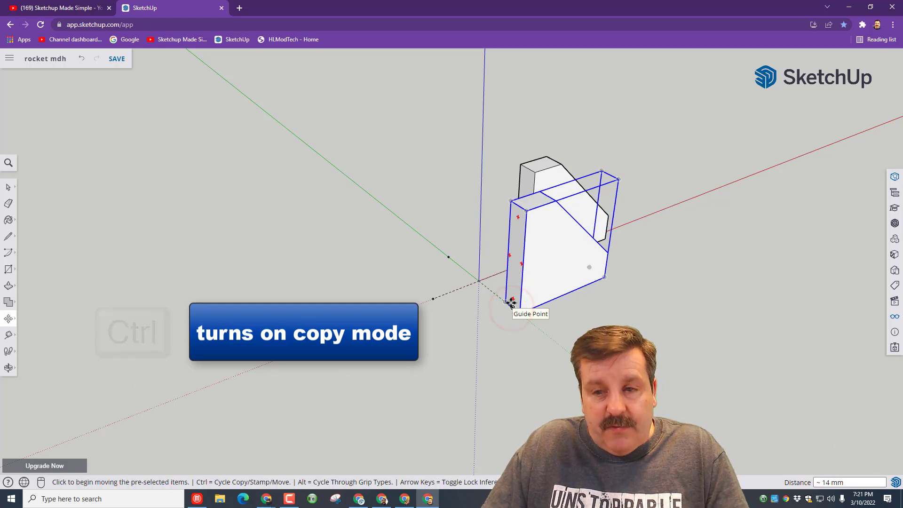
{"action": "key", "text": "p"}
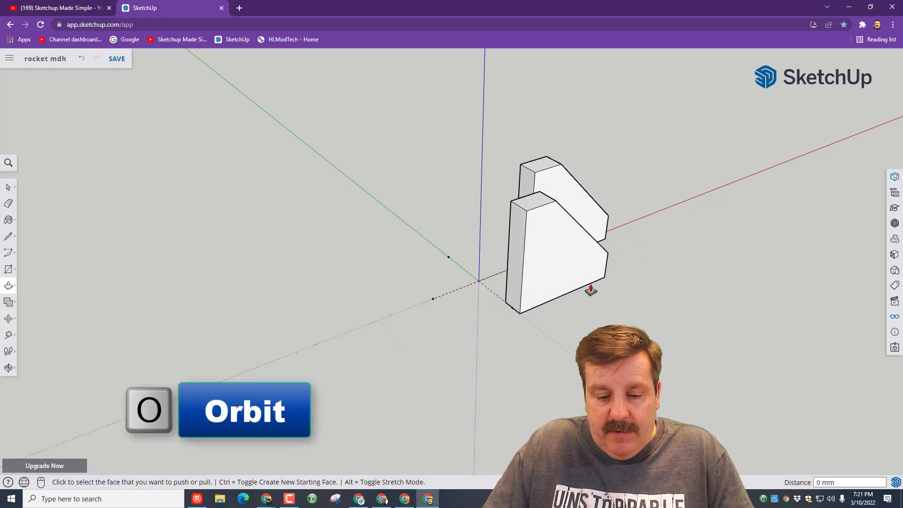
- Rotate the copied fin -90° about its vertical axis so it runs parallel to the green axis
{"action": "key", "text": "o"}
{"action": "left_click_drag", "start_coordinate": [615, 238], "coordinate": [526, 267]}
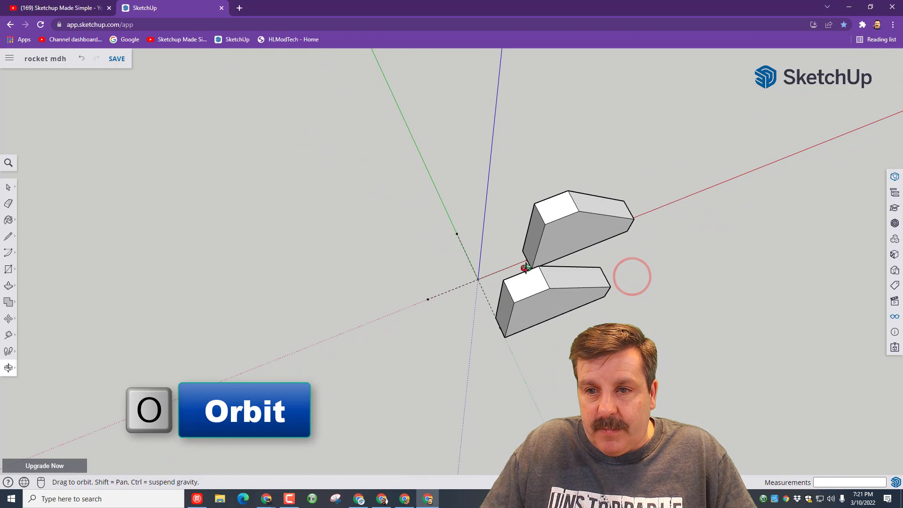
{"action": "left_click", "coordinate": [537, 290]}
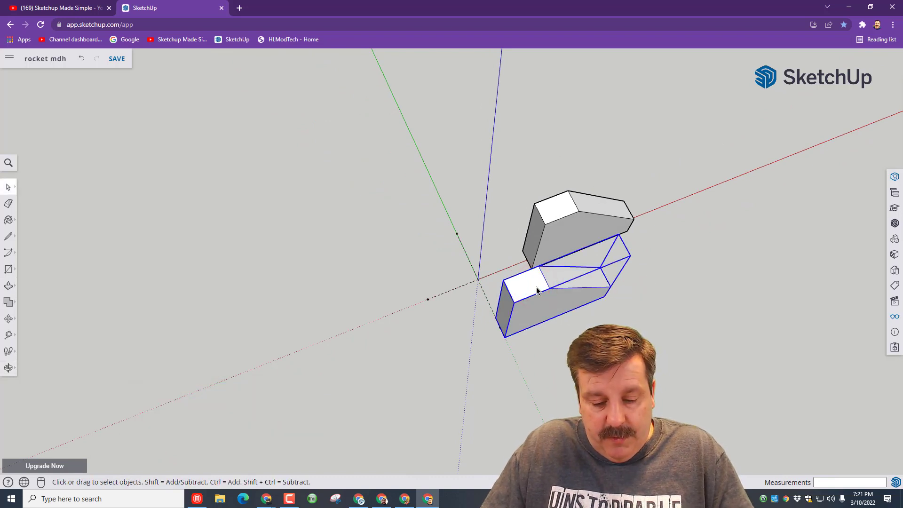
{"action": "key", "text": "m"}
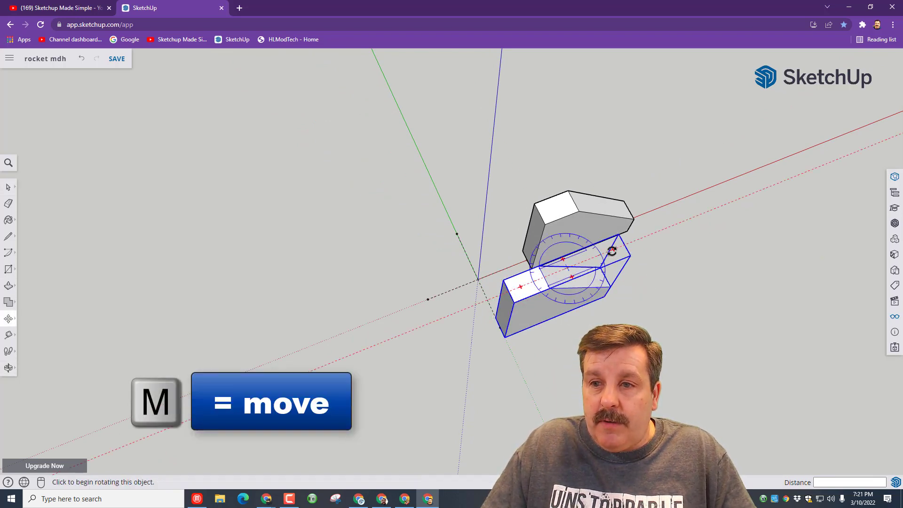
{"action": "left_click", "coordinate": [613, 250]}
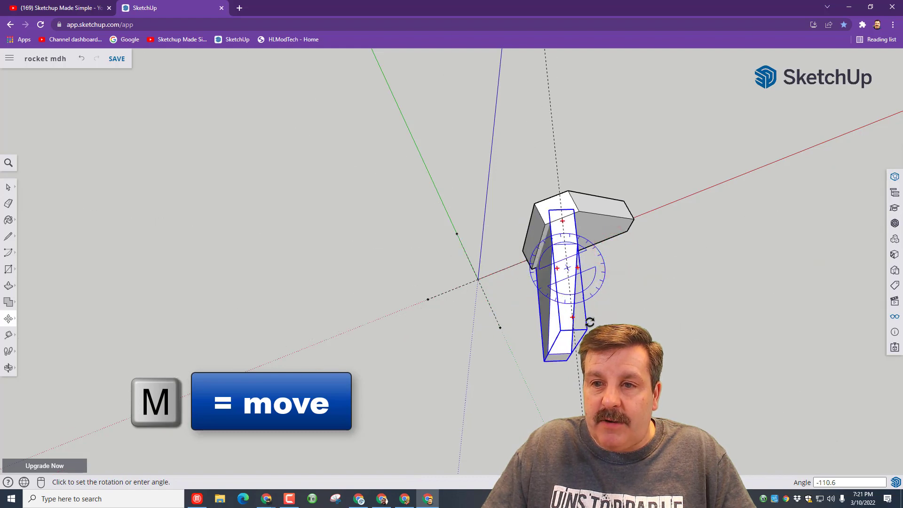
{"action": "left_click", "coordinate": [573, 285]}
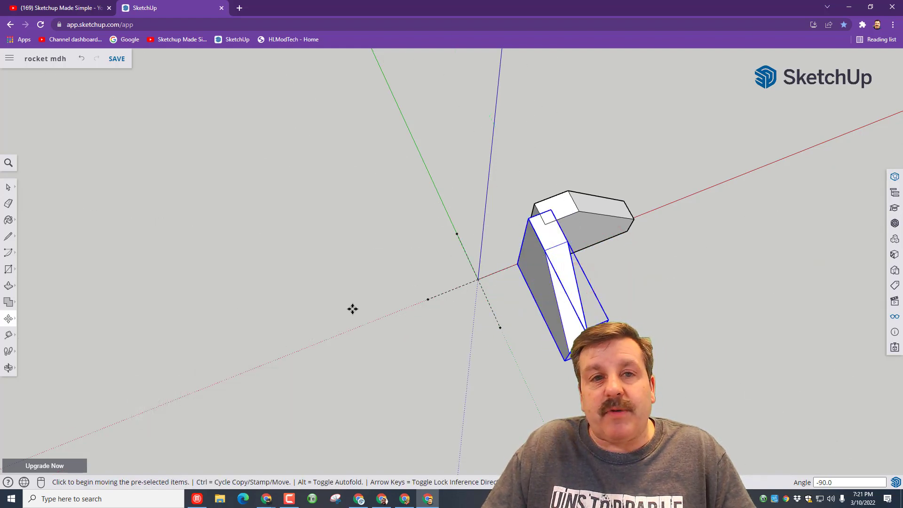
- Move the rotated fin by its inner bottom edge midpoint onto the guide point on the negative green axis
{"action": "key", "text": "o"}
{"action": "left_click_drag", "start_coordinate": [265, 301], "coordinate": [408, 287]}
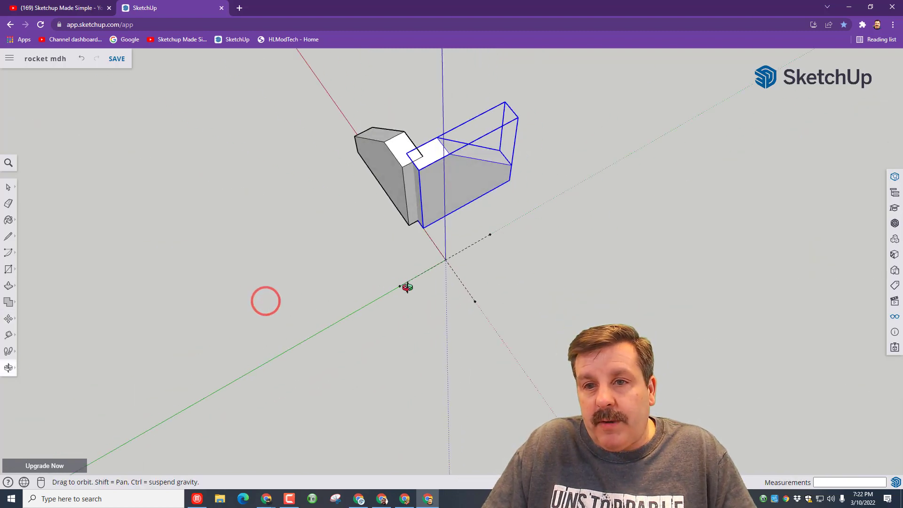
{"action": "key", "text": "m"}
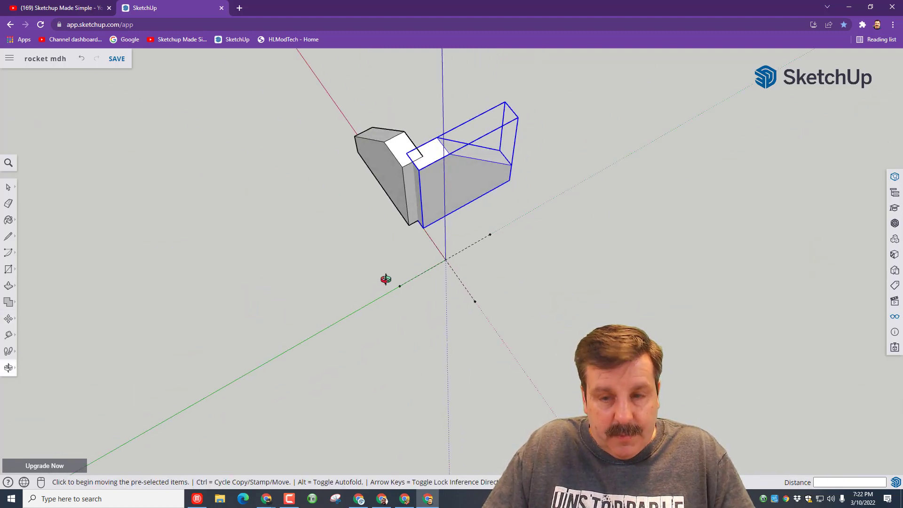
{"action": "left_click", "coordinate": [419, 226]}
{"action": "left_click", "coordinate": [514, 239]}
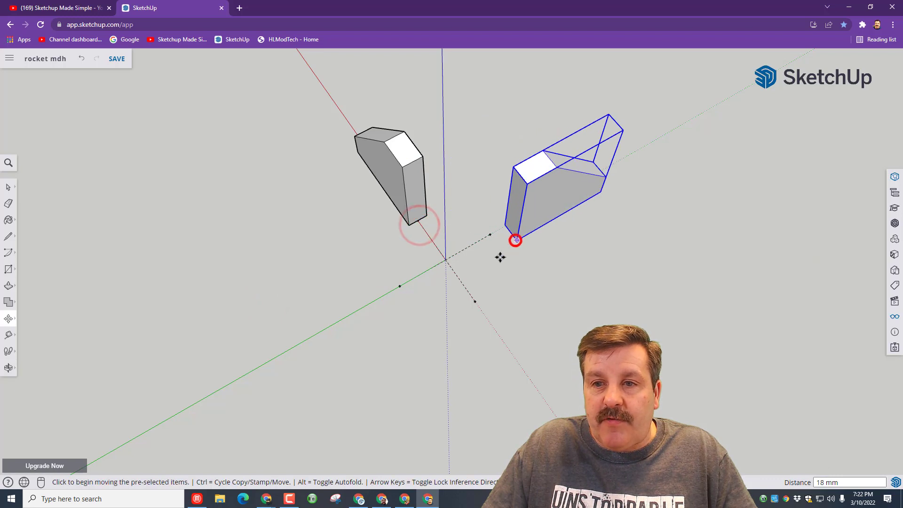
{"action": "scroll", "coordinate": [514, 235], "scroll_direction": "up", "scroll_amount": 2}
{"action": "left_click", "coordinate": [512, 228]}
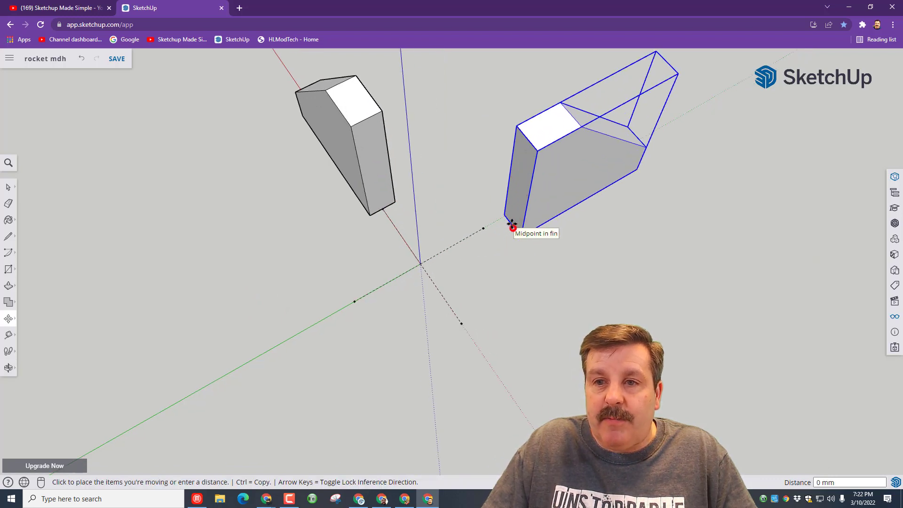
{"action": "left_click", "coordinate": [480, 229]}
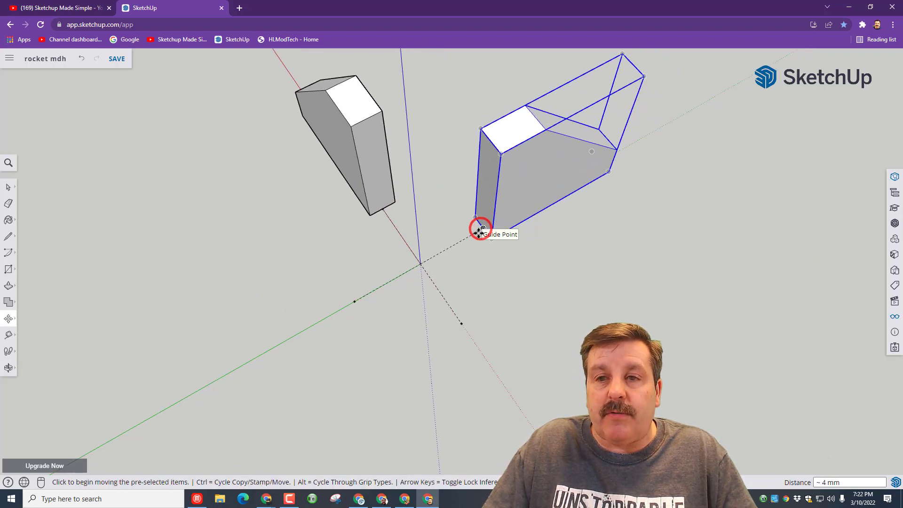
- Copy the negative green axis fin about 20 mm across to a free spot beside the negative red axis
{"action": "scroll", "coordinate": [479, 228], "scroll_direction": "down", "scroll_amount": 2}
{"action": "middle_click_drag", "start_coordinate": [458, 240], "coordinate": [481, 219]}
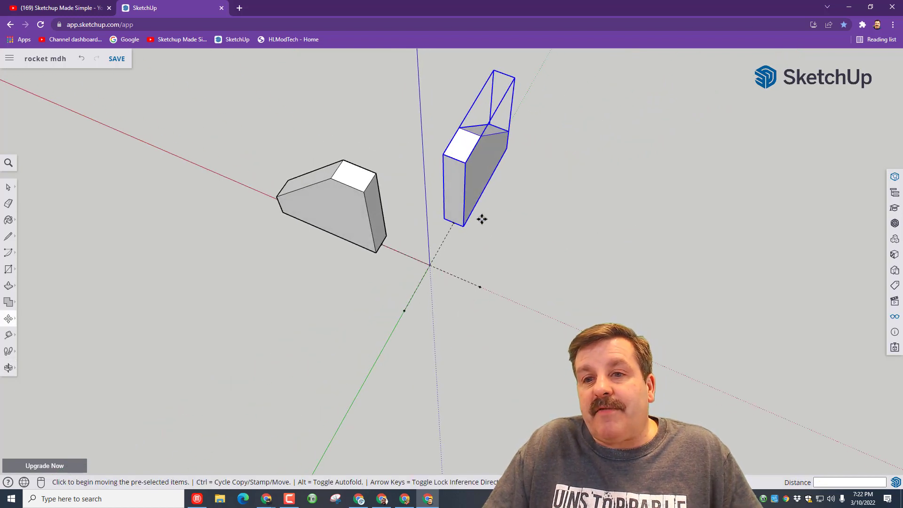
{"action": "left_click", "coordinate": [453, 222]}
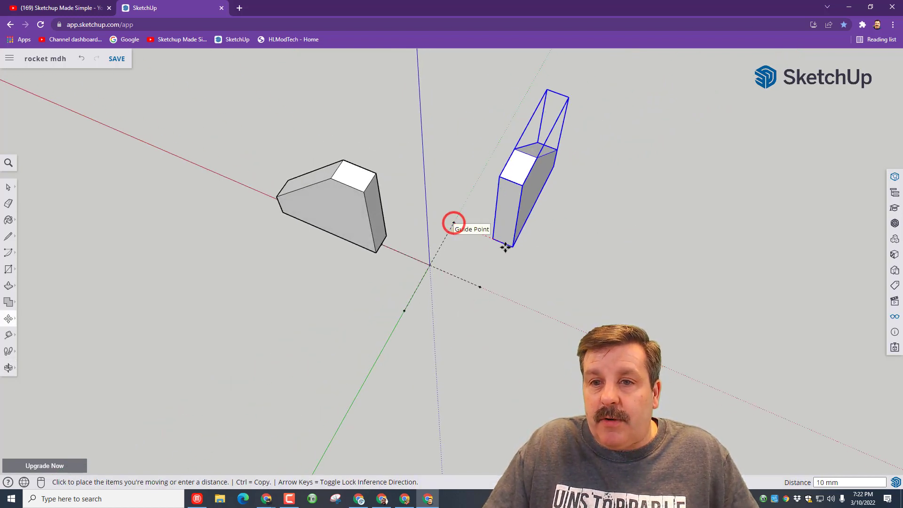
{"action": "key", "text": "ctrl"}
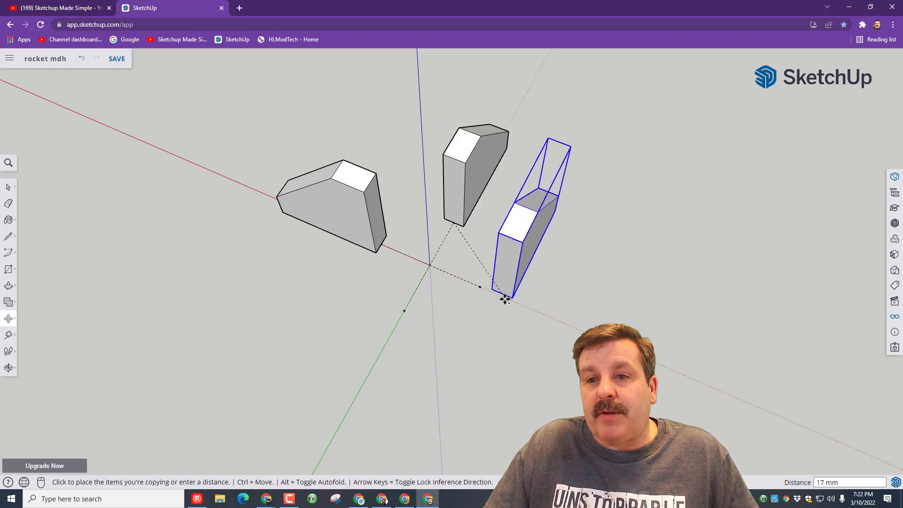
{"action": "left_click", "coordinate": [518, 302]}
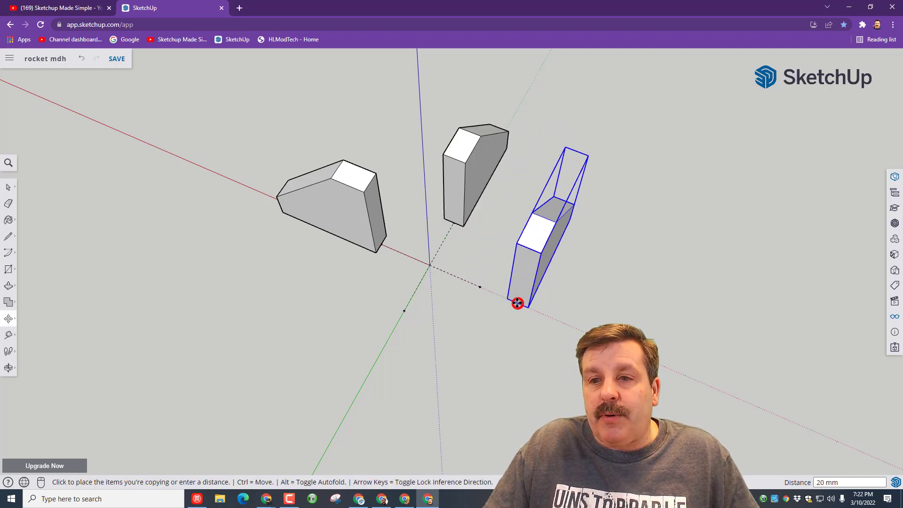
- Rotate the third fin to point along the negative red axis and move its inner bottom edge midpoint onto that axis's guide point
{"action": "mouse_move", "coordinate": [570, 161]}
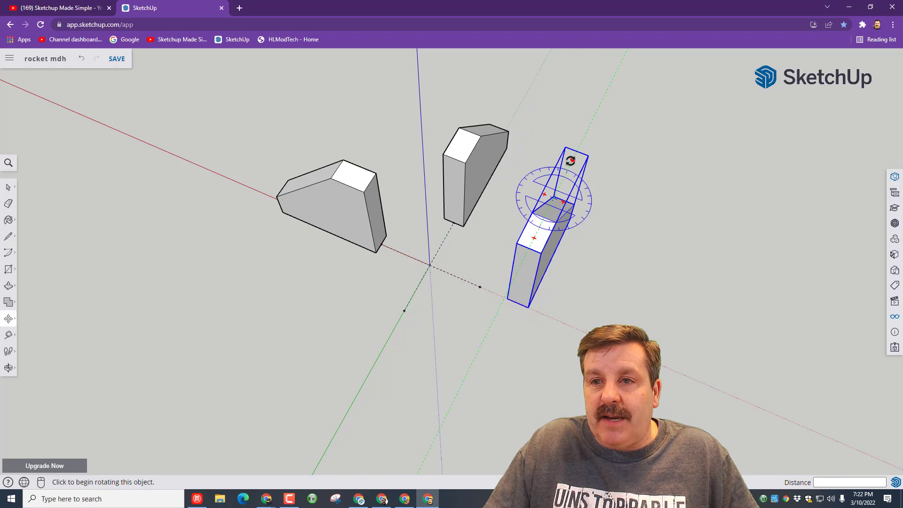
{"action": "left_click", "coordinate": [560, 203]}
{"action": "middle_click_drag", "start_coordinate": [382, 269], "coordinate": [443, 246]}
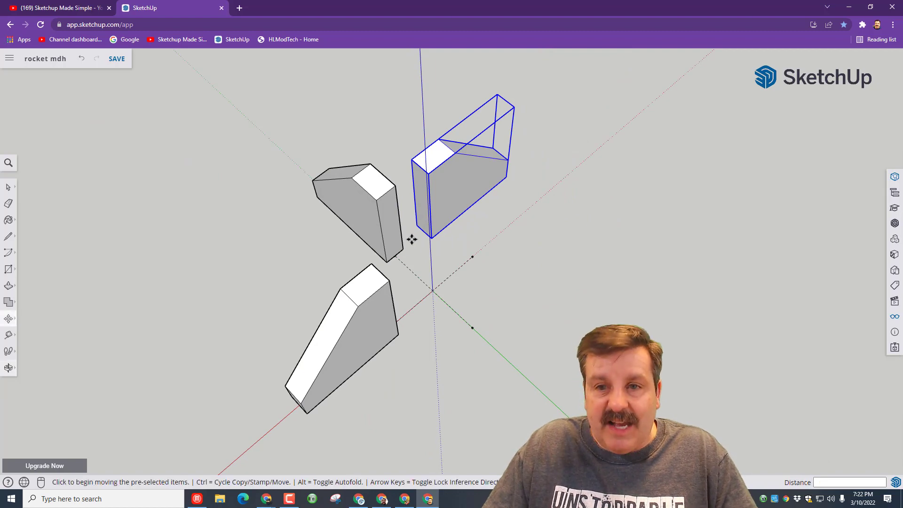
{"action": "left_click", "coordinate": [424, 229]}
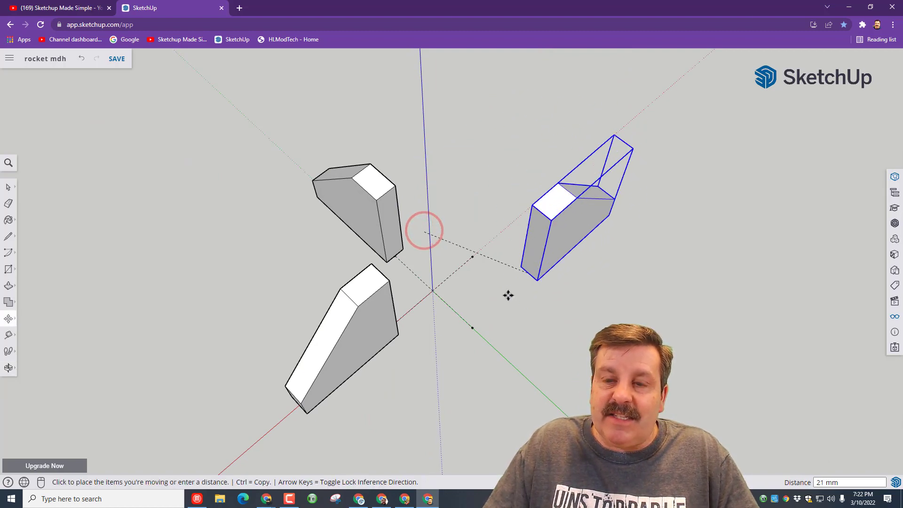
{"action": "scroll", "coordinate": [508, 295], "scroll_direction": "up", "scroll_amount": 5}
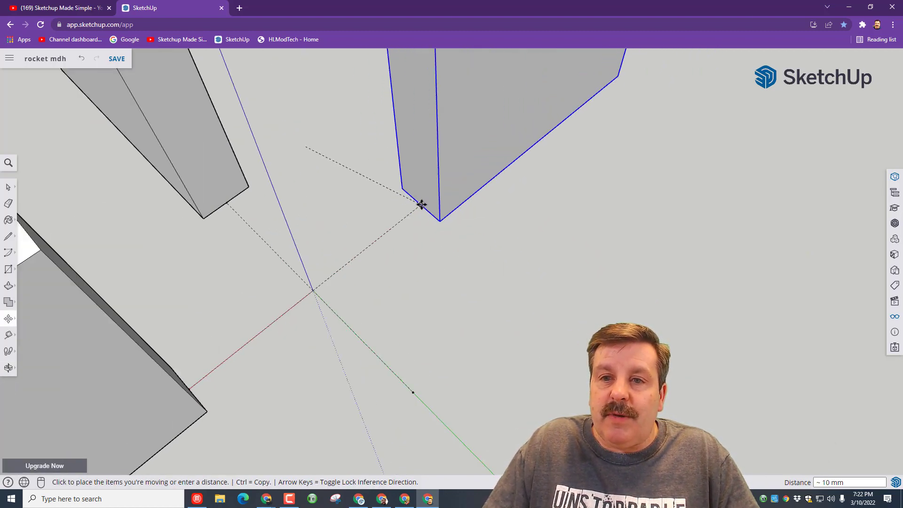
{"action": "left_click", "coordinate": [422, 205]}
- Copy the negative red axis fin about 23 mm across to a free spot near the positive green axis
{"action": "scroll", "coordinate": [420, 203], "scroll_direction": "down", "scroll_amount": 5}
{"action": "middle_click_drag", "start_coordinate": [420, 204], "coordinate": [480, 250]}
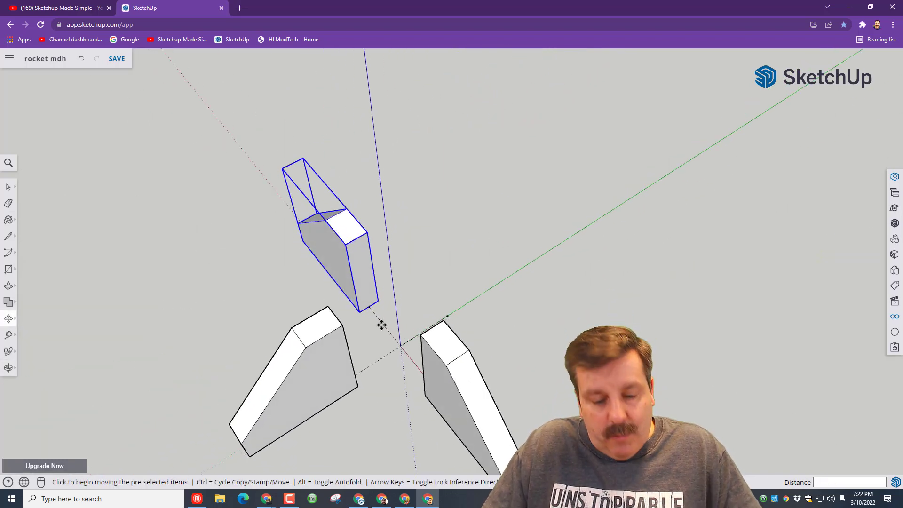
{"action": "left_click", "coordinate": [370, 305]}
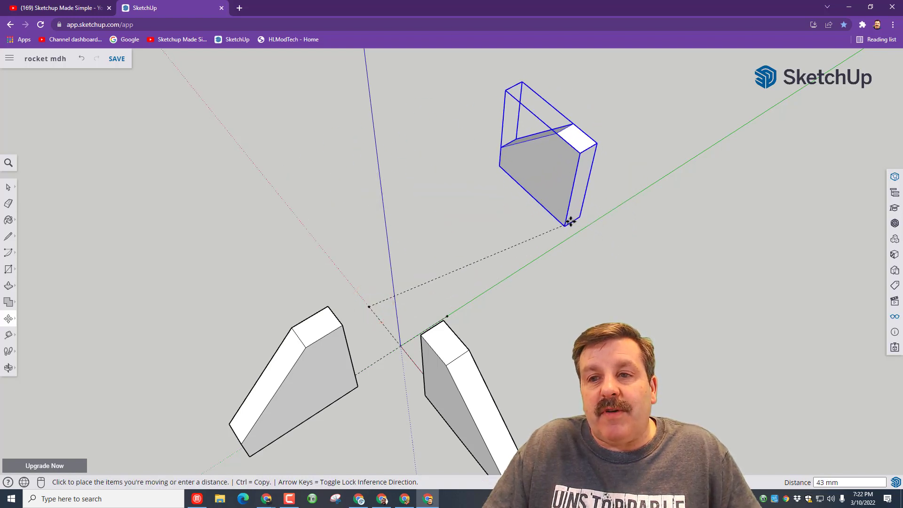
{"action": "key", "text": "ctrl"}
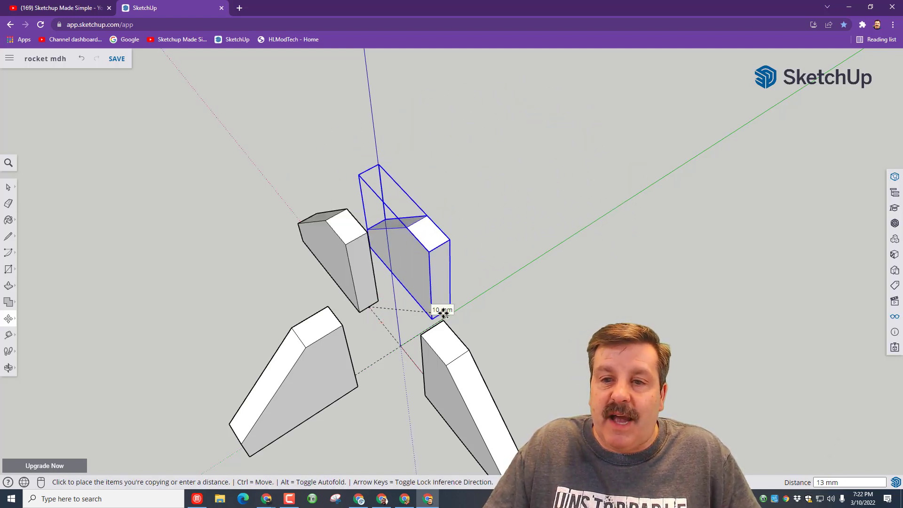
{"action": "left_click", "coordinate": [487, 290]}
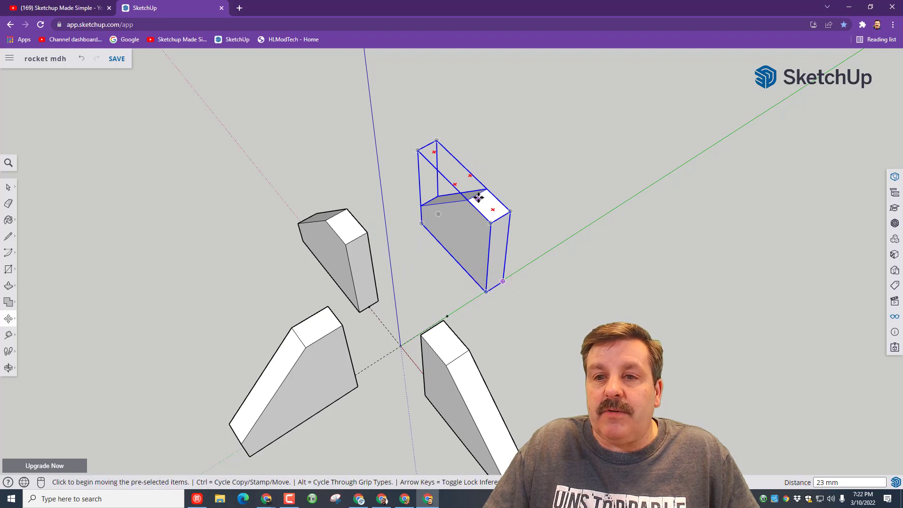
- Rotate the fourth fin -90° and move its inner bottom edge midpoint onto the guide point on the positive green axis
{"action": "key", "text": "q"}
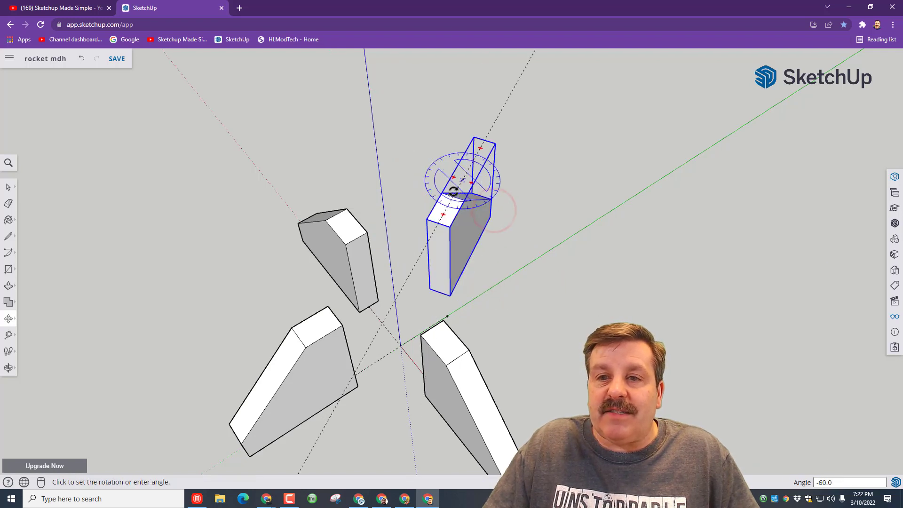
{"action": "left_click", "coordinate": [452, 185]}
{"action": "key", "text": "m"}
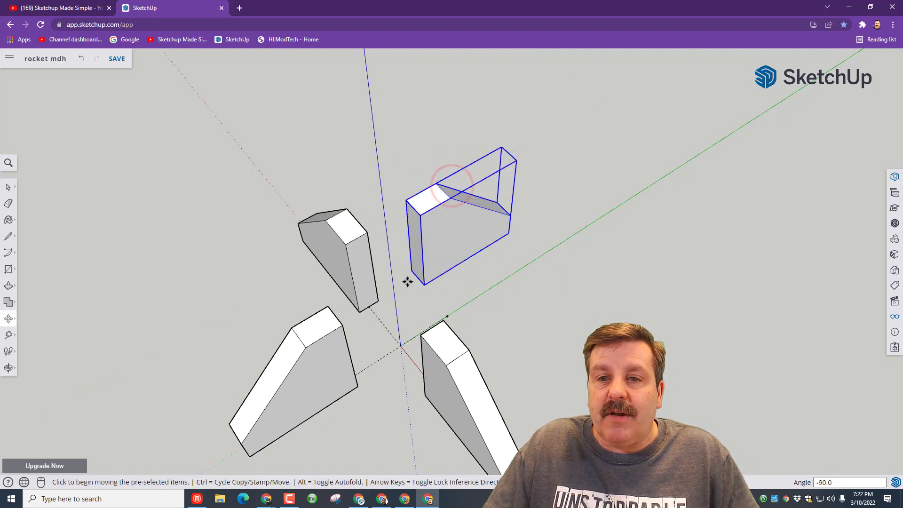
{"action": "left_click", "coordinate": [414, 278]}
{"action": "left_click", "coordinate": [447, 316]}
- Unhide all hidden objects to bring the rocket body back between the four fins
{"action": "key", "text": "o"}
{"action": "left_click_drag", "start_coordinate": [212, 334], "coordinate": [498, 224]}
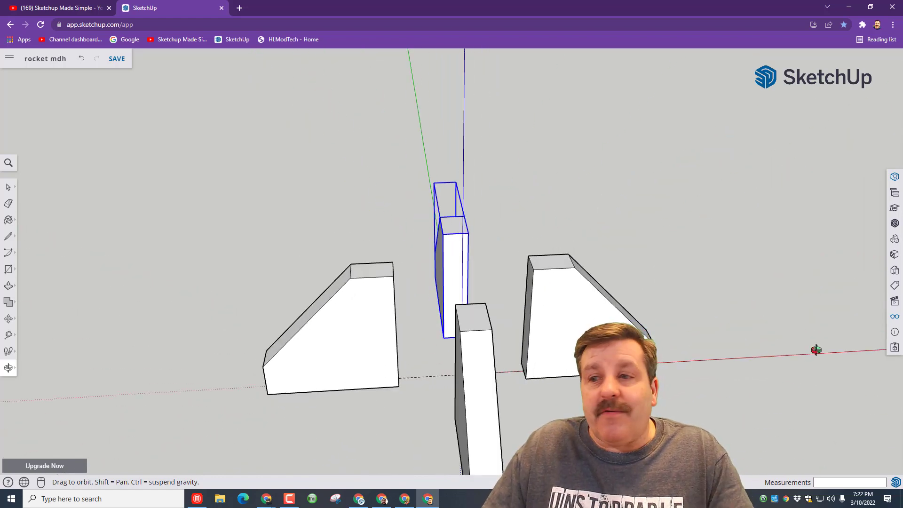
{"action": "left_click", "coordinate": [896, 319]}
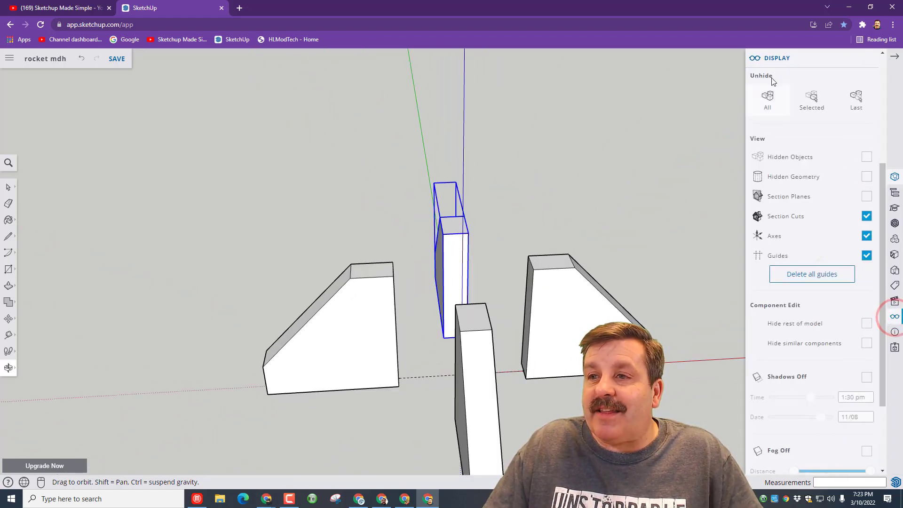
{"action": "left_click", "coordinate": [758, 96]}
{"action": "left_click_drag", "start_coordinate": [549, 298], "coordinate": [471, 278]}
{"action": "left_click_drag", "start_coordinate": [599, 320], "coordinate": [600, 211]}
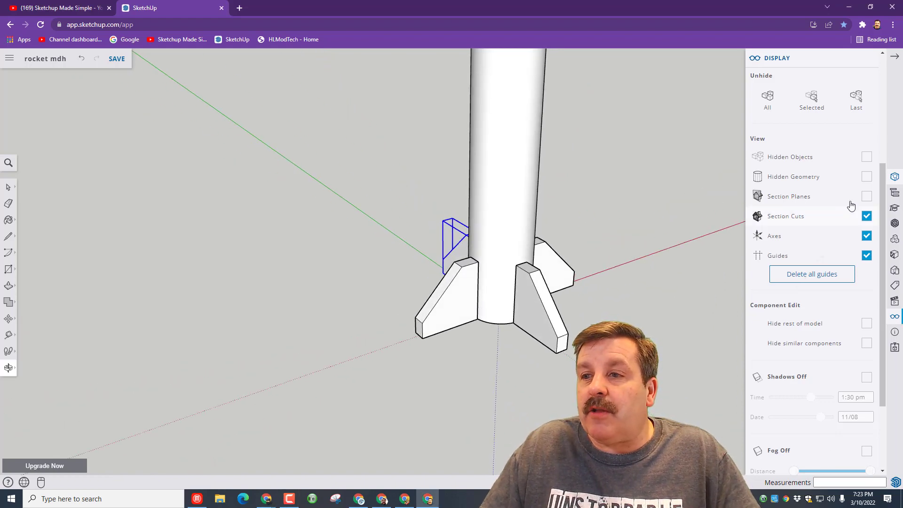
- Paint the rocket's cylindrical body pure blue from the Colors material collection
{"action": "left_click", "coordinate": [894, 255]}
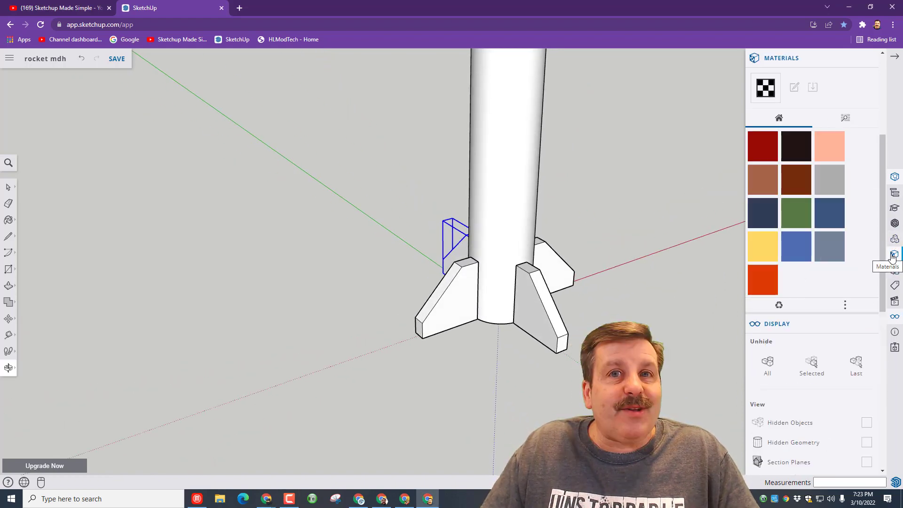
{"action": "left_click", "coordinate": [850, 117]}
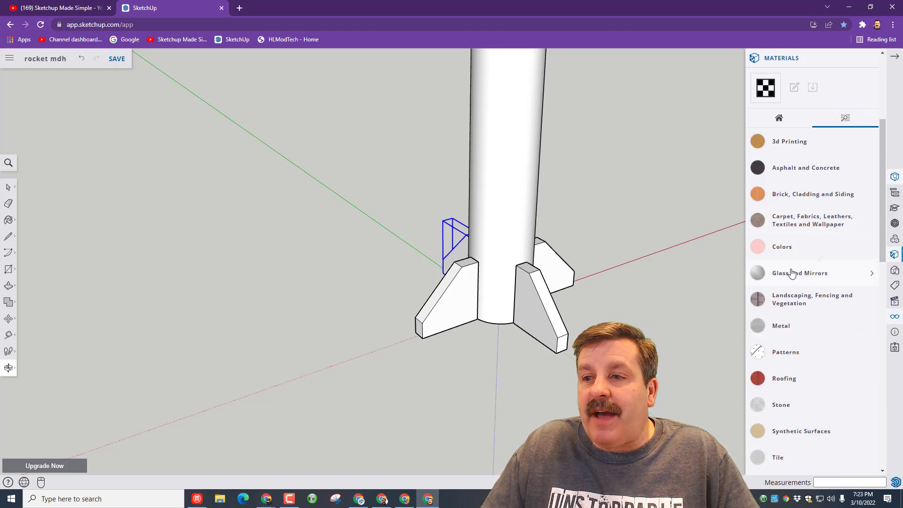
{"action": "scroll", "coordinate": [793, 274], "scroll_direction": "down", "scroll_amount": 6}
{"action": "scroll", "coordinate": [776, 172], "scroll_direction": "up", "scroll_amount": 6}
{"action": "left_click", "coordinate": [772, 106]}
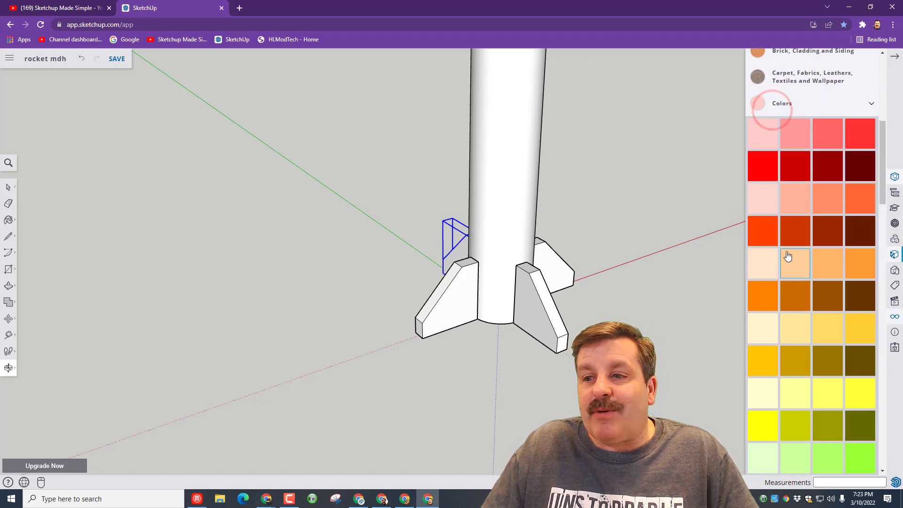
{"action": "scroll", "coordinate": [790, 249], "scroll_direction": "down", "scroll_amount": 9}
{"action": "left_click", "coordinate": [766, 261]}
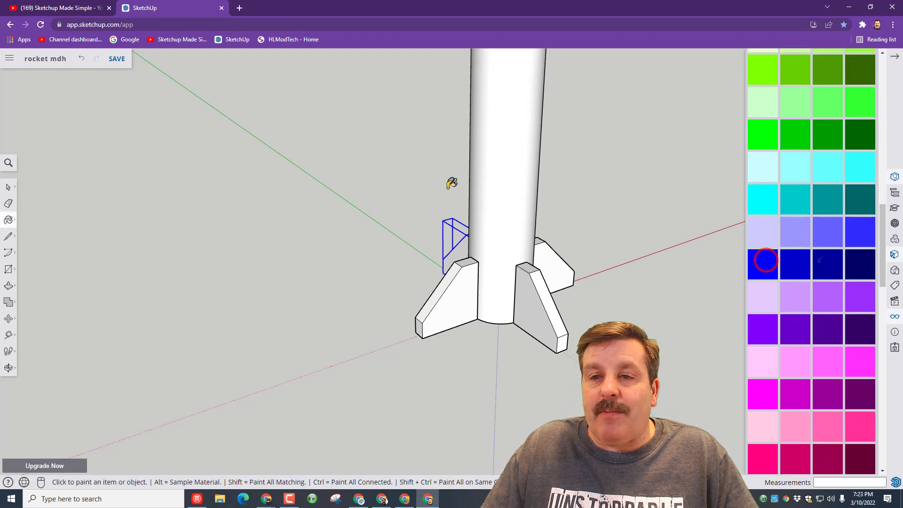
{"action": "left_click", "coordinate": [513, 119]}
{"action": "scroll", "coordinate": [513, 121], "scroll_direction": "down", "scroll_amount": 4}
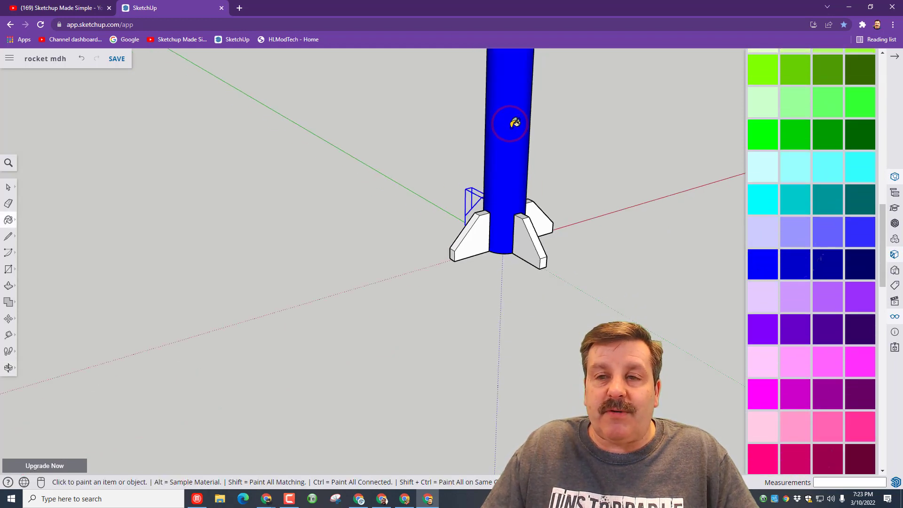
- Open the fin component on the positive green axis for editing
{"action": "mouse_move", "coordinate": [472, 127]}
{"action": "middle_mouse_down"}
{"action": "mouse_move", "coordinate": [589, 129]}
{"action": "mouse_move", "coordinate": [459, 178]}
{"action": "mouse_move", "coordinate": [420, 160]}
{"action": "mouse_move", "coordinate": [611, 159]}
{"action": "mouse_move", "coordinate": [404, 204]}
{"action": "mouse_move", "coordinate": [401, 193]}
{"action": "middle_mouse_up"}
{"action": "scroll", "coordinate": [456, 178], "scroll_direction": "up", "scroll_amount": 3}
{"action": "key", "text": "space"}
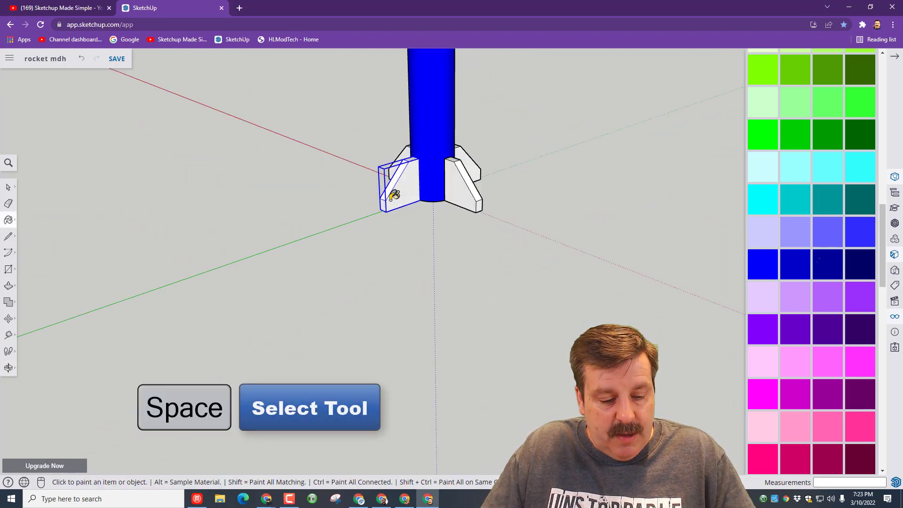
{"action": "double_click", "coordinate": [399, 196]}
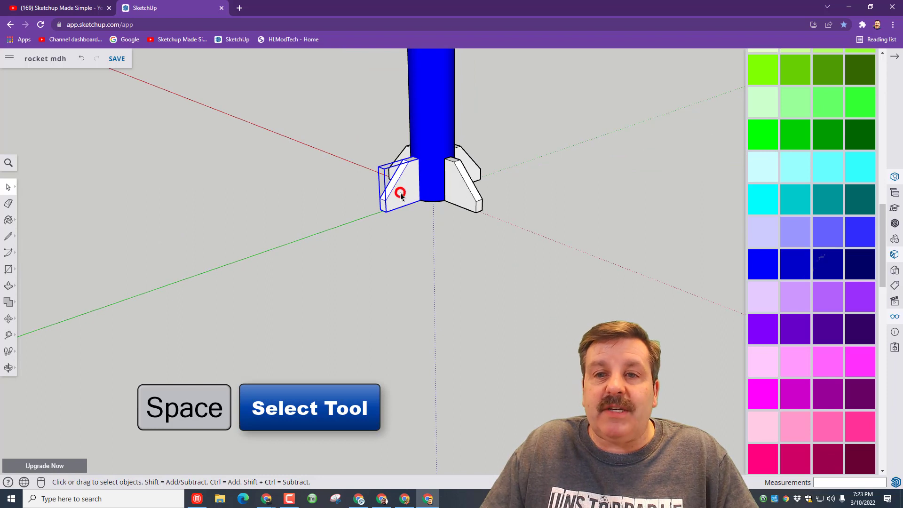
- Paint one side face of the open fin magenta and check how the colour falls on the other fins
{"action": "left_click", "coordinate": [757, 392]}
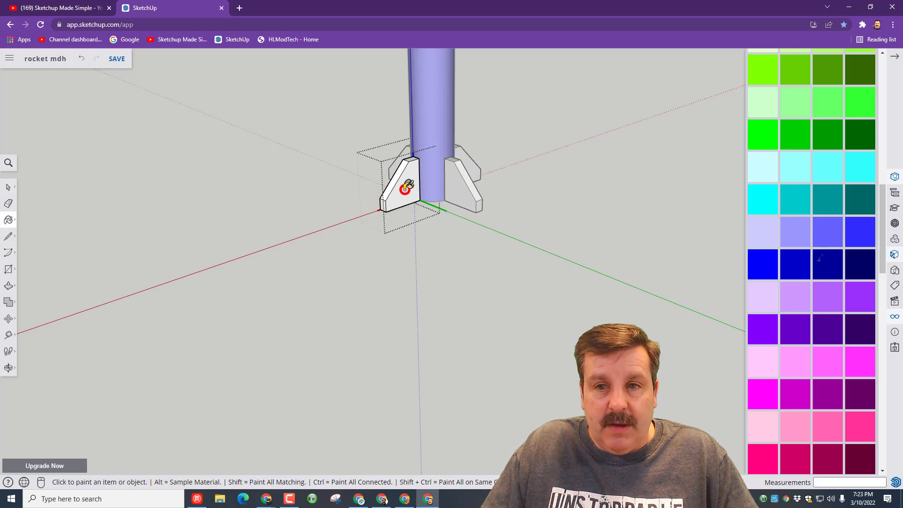
{"action": "left_click", "coordinate": [405, 188]}
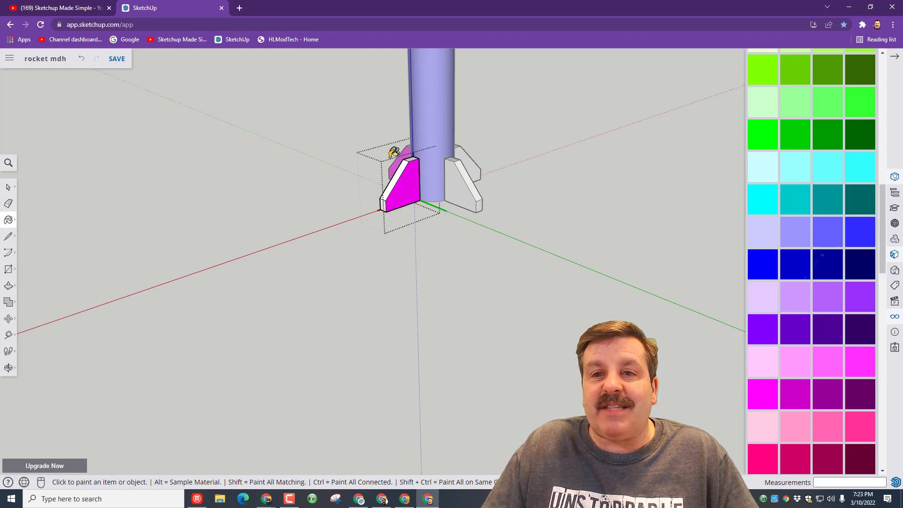
{"action": "key", "text": "o"}
{"action": "mouse_move", "coordinate": [579, 221]}
{"action": "left_mouse_down"}
{"action": "mouse_move", "coordinate": [343, 233]}
{"action": "mouse_move", "coordinate": [171, 197]}
{"action": "left_mouse_up"}
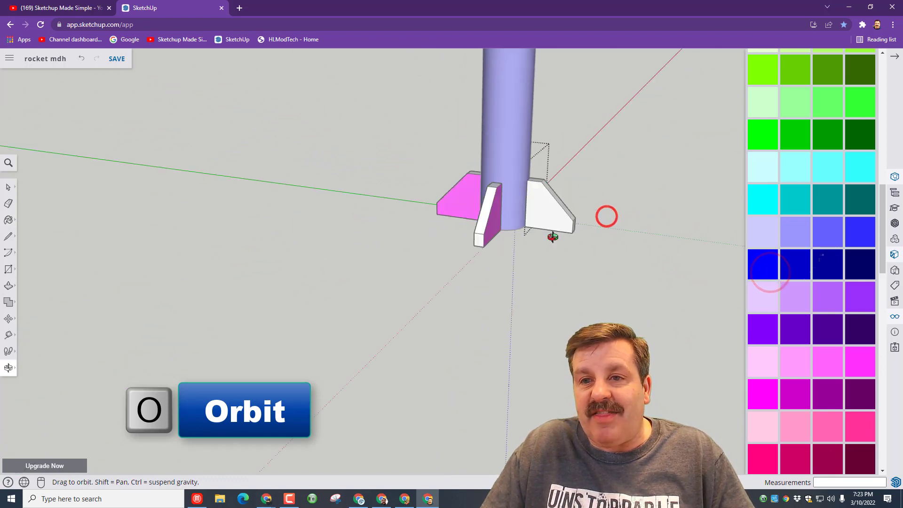
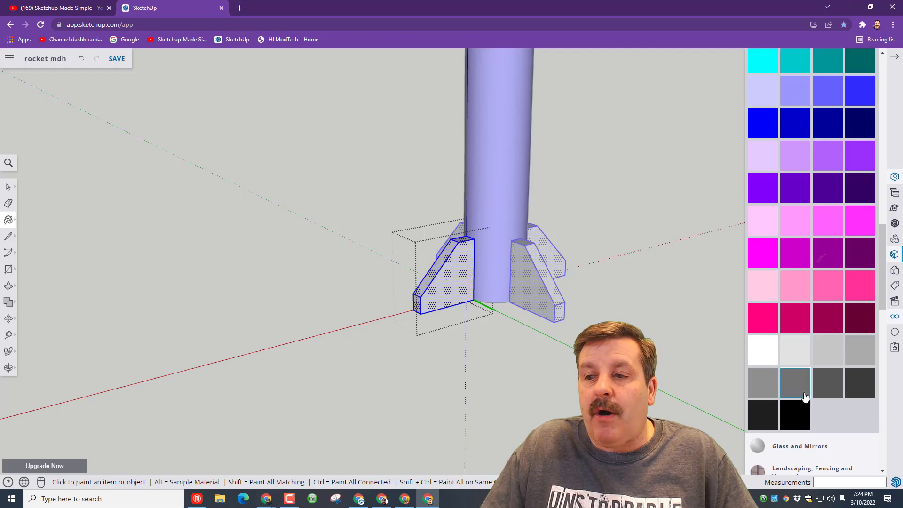
- Paint all faces of the selected fin geometry dark gray with Color M06 and close the fin component
{"action": "left_click", "coordinate": [828, 381]}
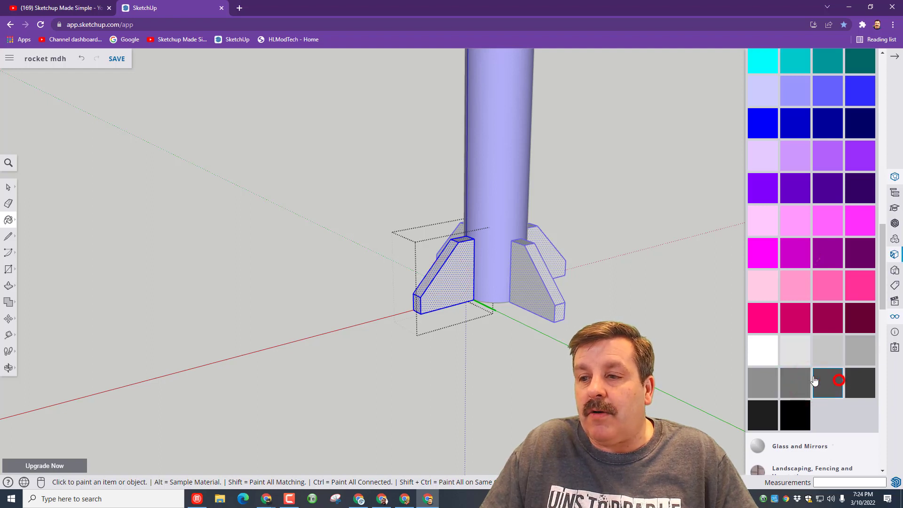
{"action": "left_click", "coordinate": [467, 276]}
{"action": "middle_click_drag", "start_coordinate": [413, 282], "coordinate": [700, 313]}
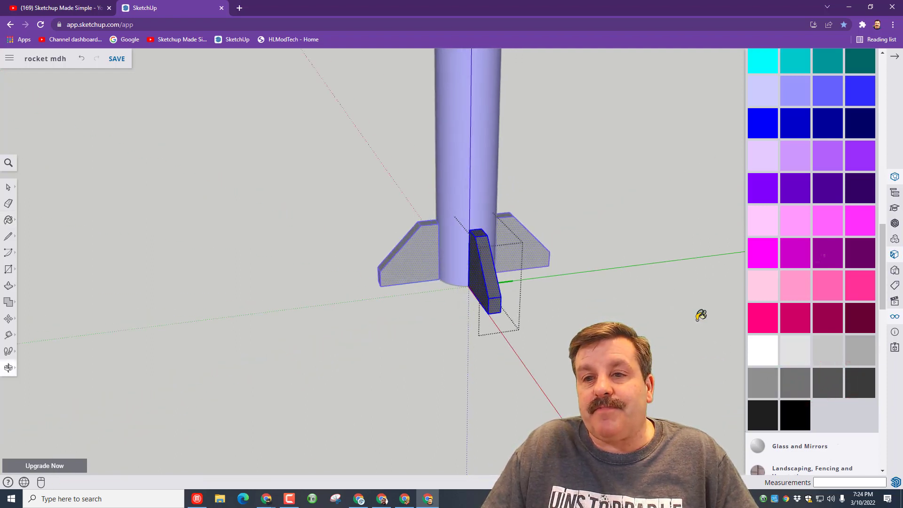
{"action": "key", "text": "space"}
{"action": "left_click", "coordinate": [569, 293]}
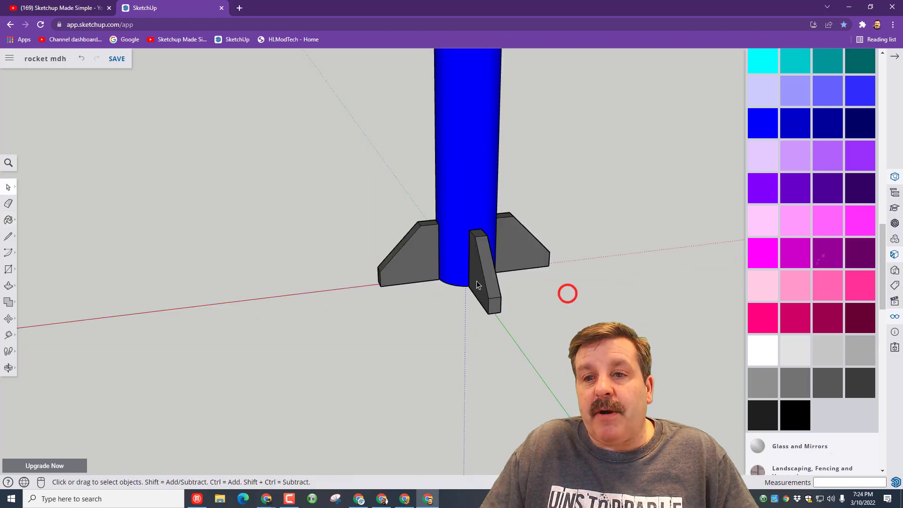
- Open a fin component and scale all its geometry upward along the blue axis by a factor of about 1.63
{"action": "middle_click_drag", "start_coordinate": [569, 294], "coordinate": [546, 262]}
{"action": "scroll", "coordinate": [375, 210], "scroll_direction": "down", "scroll_amount": 5}
{"action": "mouse_move", "coordinate": [376, 210]}
{"action": "middle_mouse_down"}
{"action": "mouse_move", "coordinate": [550, 221]}
{"action": "mouse_move", "coordinate": [363, 211]}
{"action": "middle_mouse_up"}
{"action": "scroll", "coordinate": [342, 255], "scroll_direction": "up", "scroll_amount": 5}
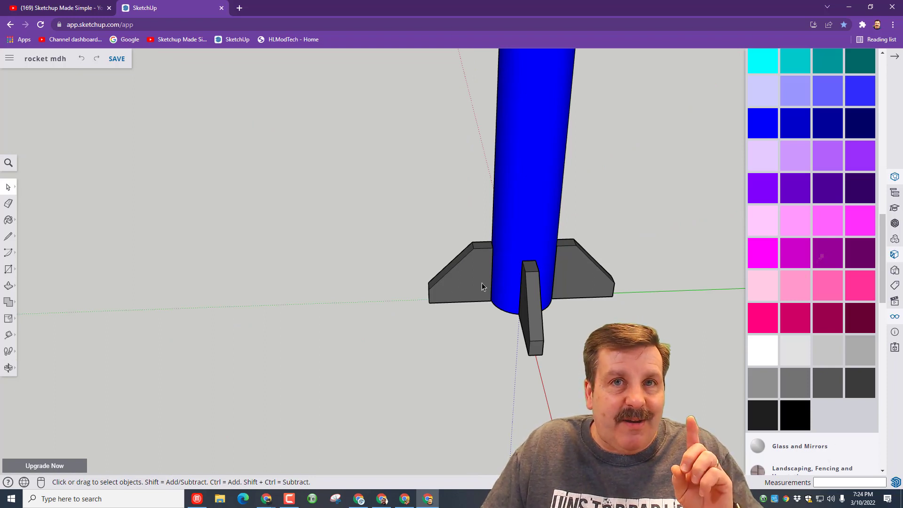
{"action": "left_click", "coordinate": [476, 279]}
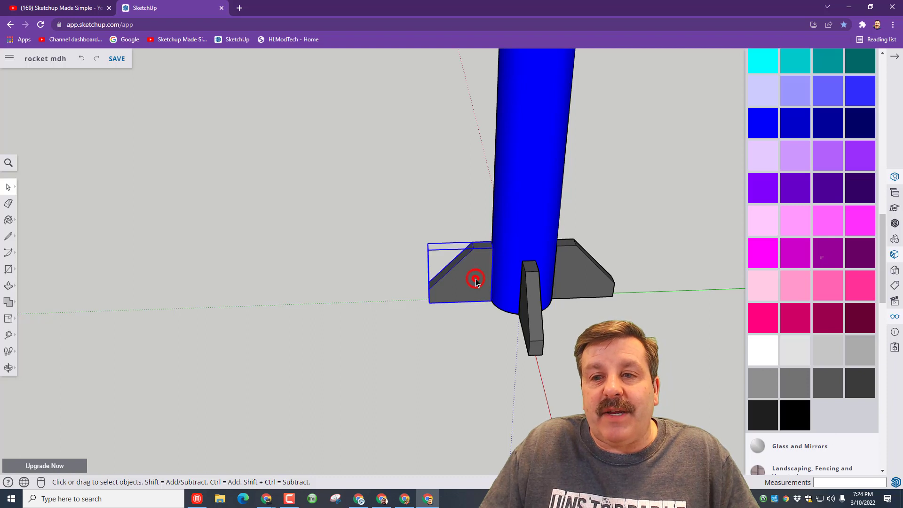
{"action": "double_click", "coordinate": [476, 279]}
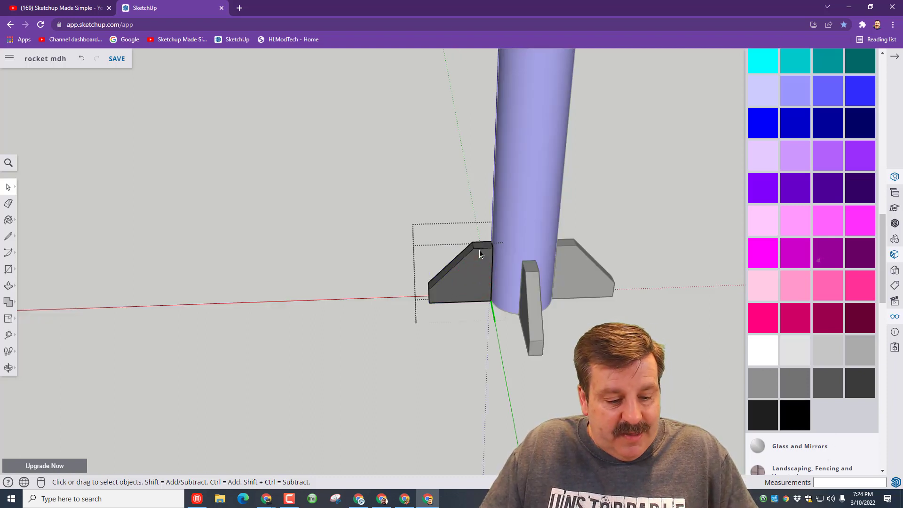
{"action": "left_click", "coordinate": [475, 266]}
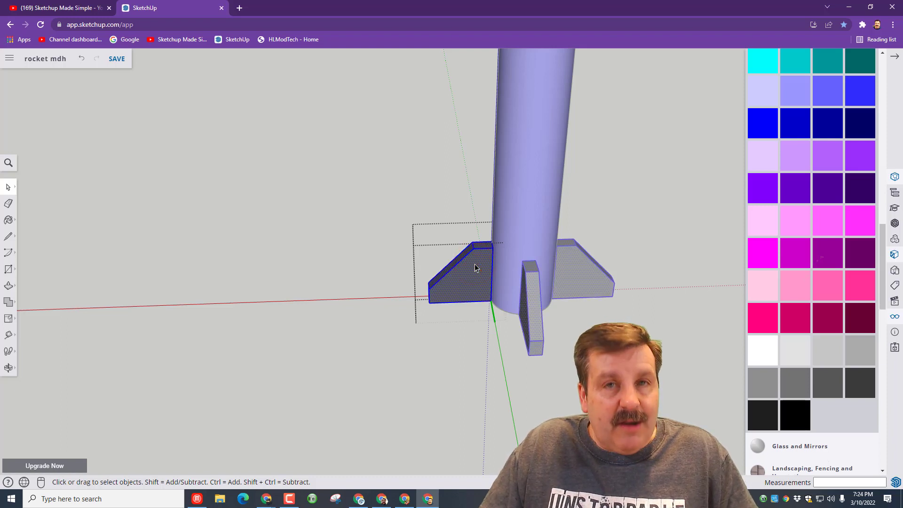
{"action": "key", "text": "s"}
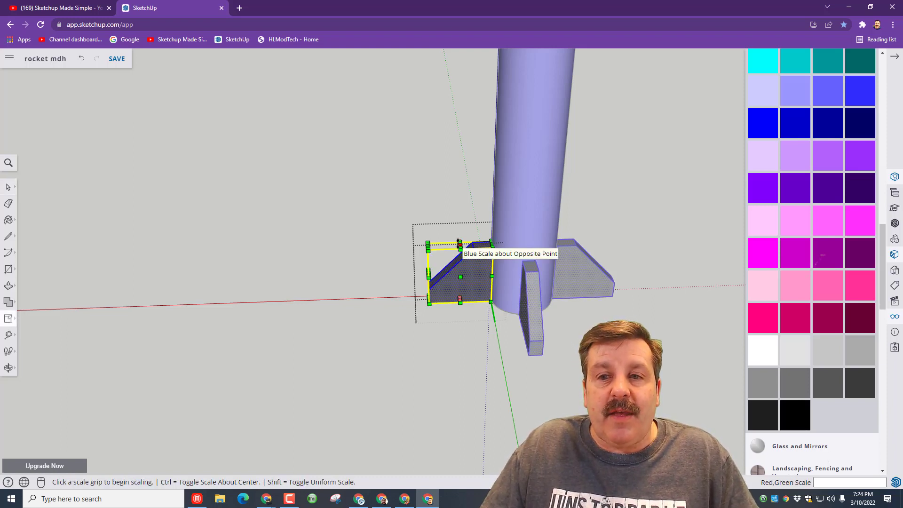
{"action": "scroll", "coordinate": [467, 255], "scroll_direction": "up", "scroll_amount": 3}
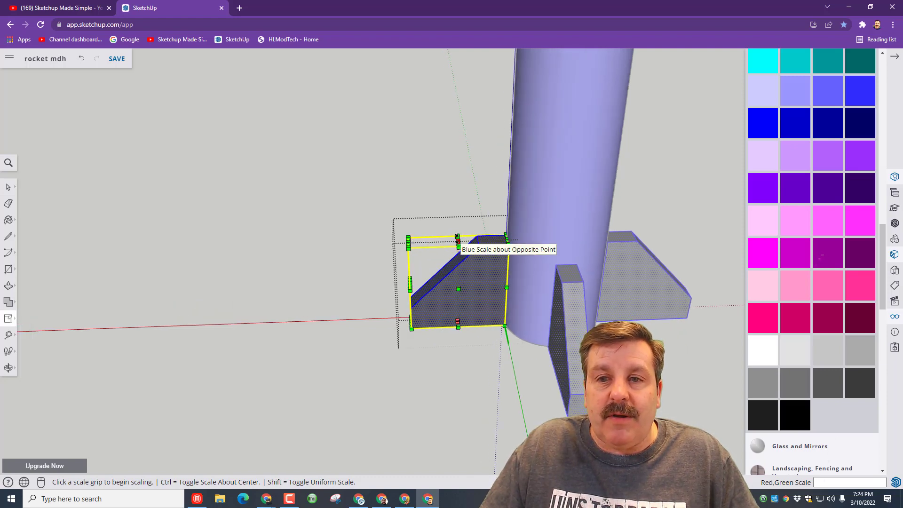
{"action": "left_click", "coordinate": [458, 241]}
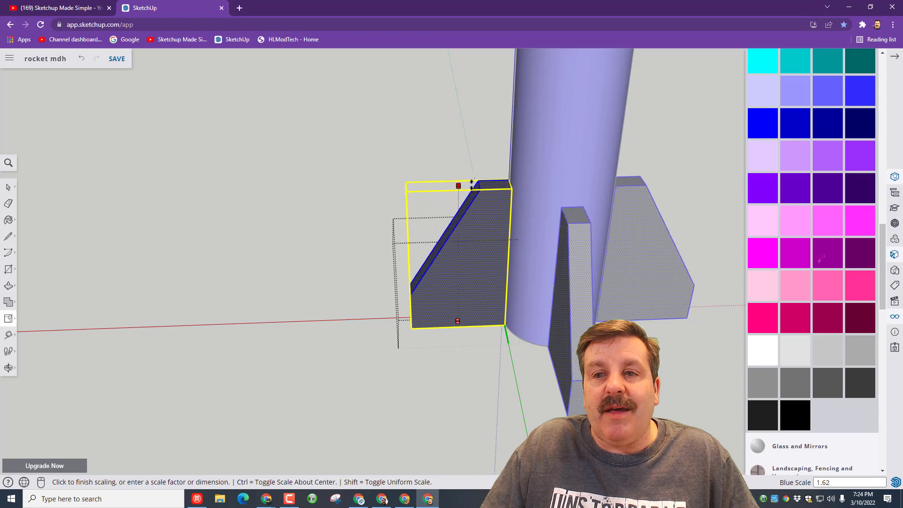
{"action": "left_click", "coordinate": [471, 184]}
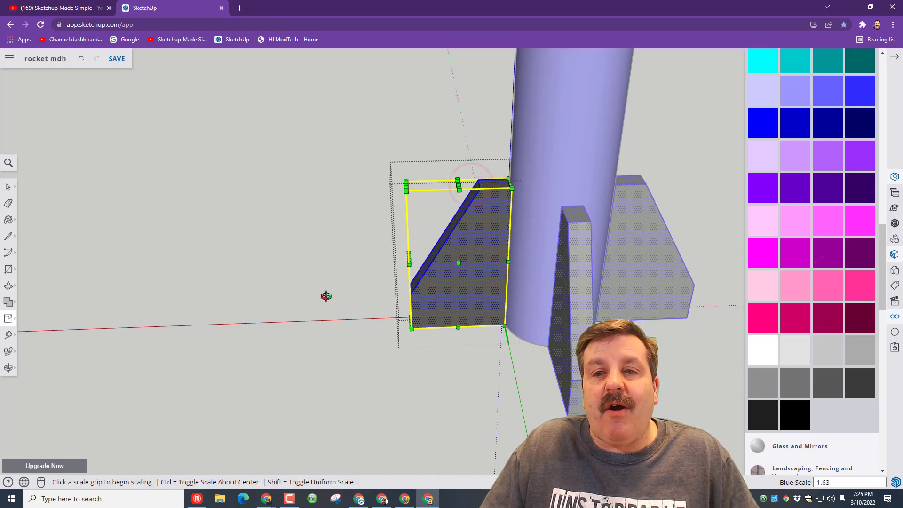
- Draw a diagonal line about 19 mm long on the fin's side face, from the inner vertical edge's midpoint to the bottom edge's midpoint
{"action": "middle_click_drag", "start_coordinate": [325, 297], "coordinate": [253, 228]}
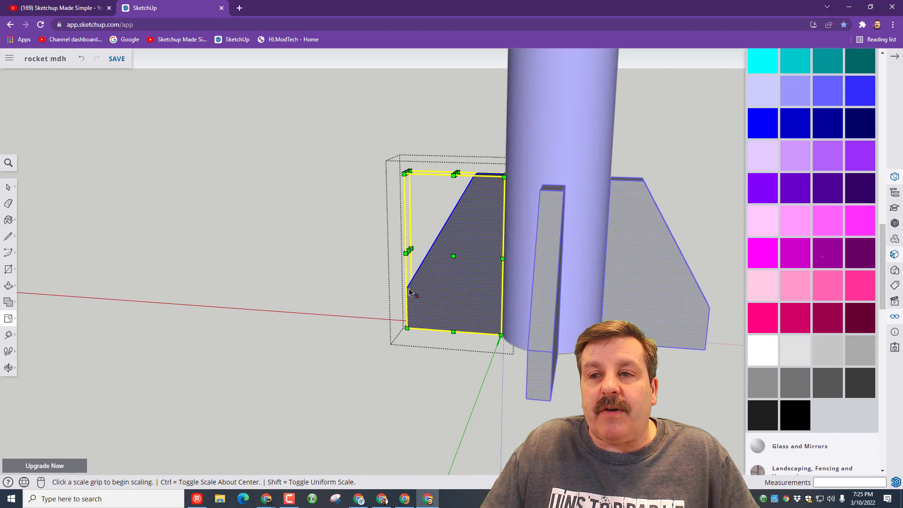
{"action": "middle_click_drag", "start_coordinate": [457, 318], "coordinate": [526, 313]}
{"action": "scroll", "coordinate": [490, 314], "scroll_direction": "up", "scroll_amount": 3}
{"action": "scroll", "coordinate": [489, 314], "scroll_direction": "down", "scroll_amount": 3}
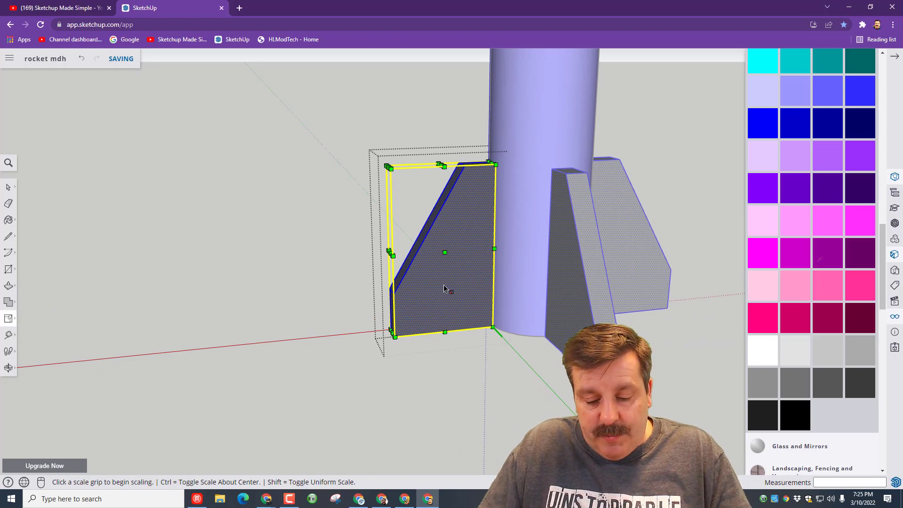
{"action": "key", "text": "l"}
{"action": "left_click", "coordinate": [494, 247]}
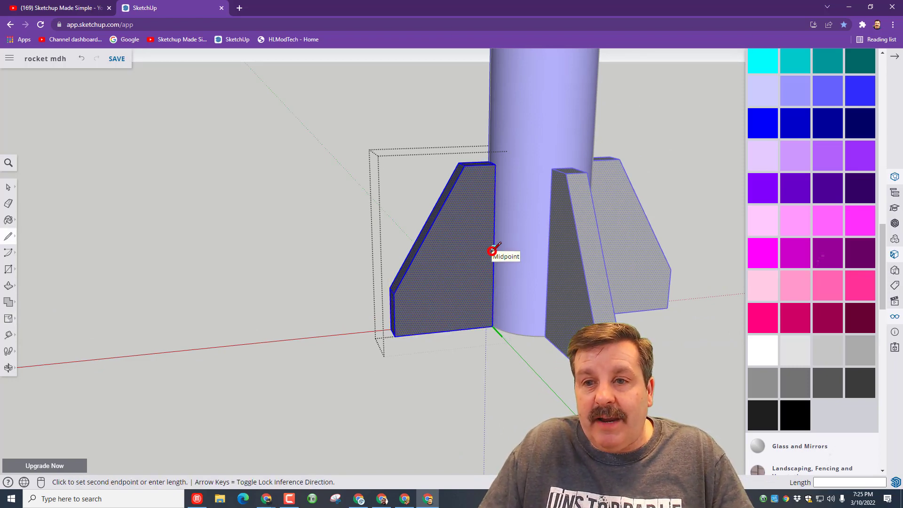
{"action": "left_click", "coordinate": [445, 331]}
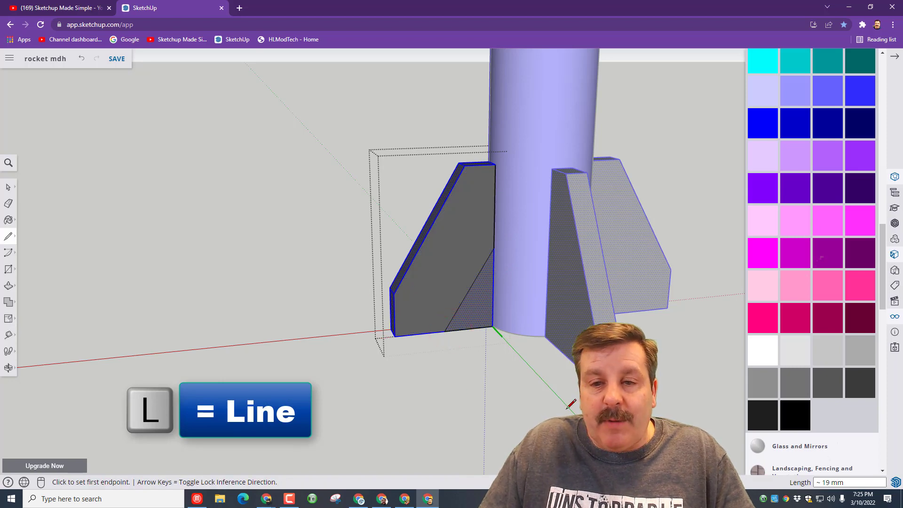
- Push the fin's lower inner triangle 4 mm through the full thickness to cut that corner away
{"action": "key", "text": "p"}
{"action": "left_click", "coordinate": [469, 321]}
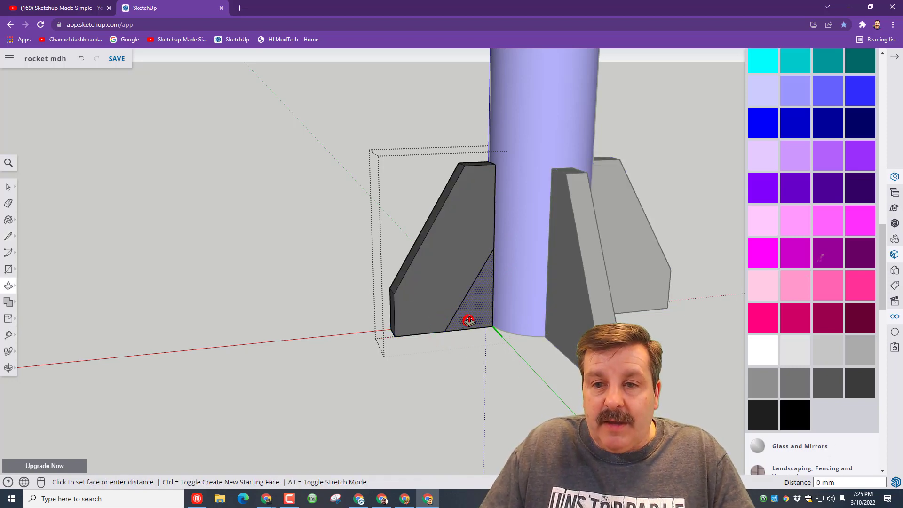
{"action": "left_click", "coordinate": [390, 292]}
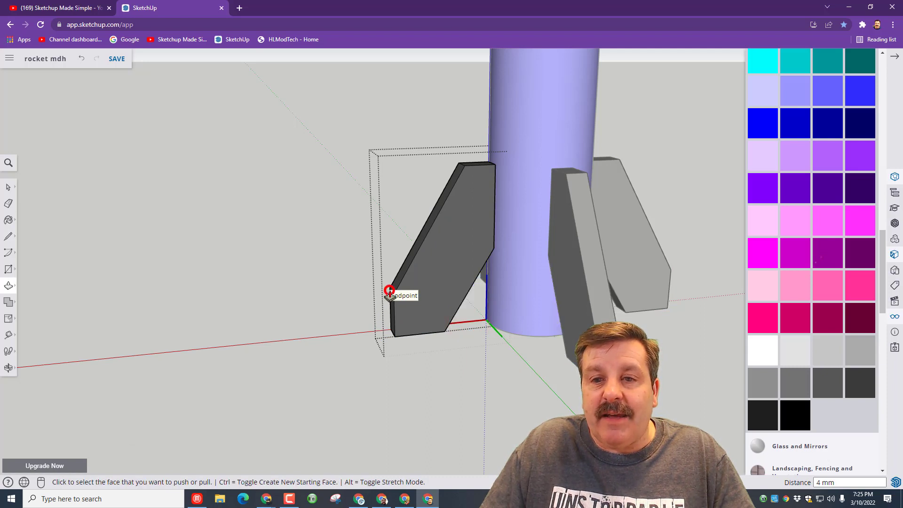
- Move the fin's top outer edge inward onto the inner top edge to form a pointed tip, and close the component
{"action": "middle_click_drag", "start_coordinate": [390, 293], "coordinate": [421, 153]}
{"action": "key", "text": "space"}
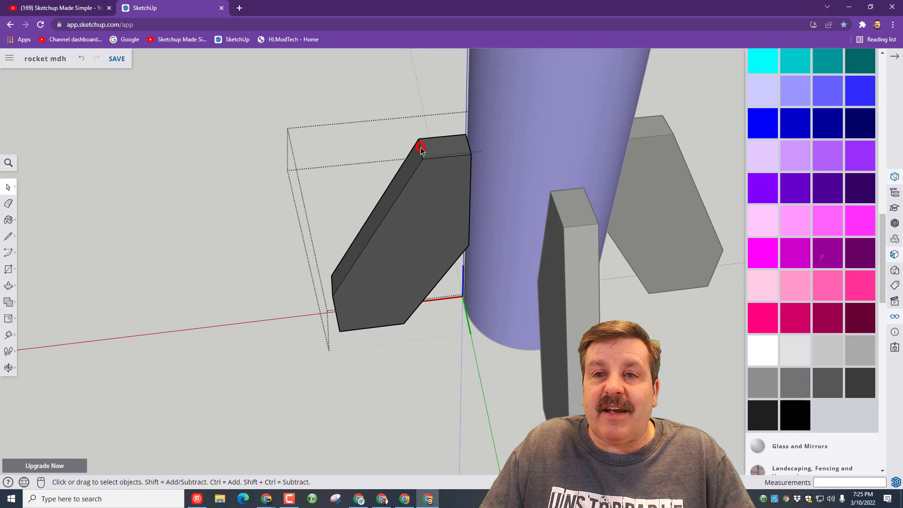
{"action": "key", "text": "m"}
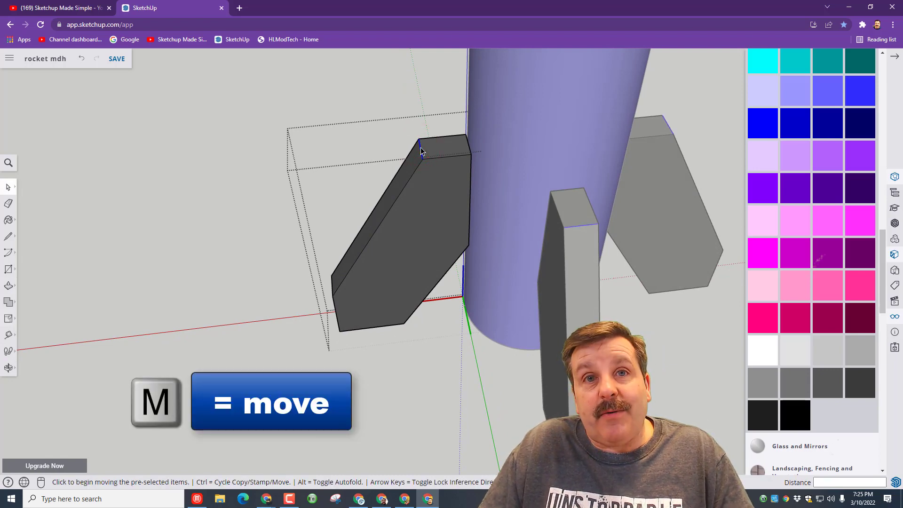
{"action": "left_click", "coordinate": [422, 150]}
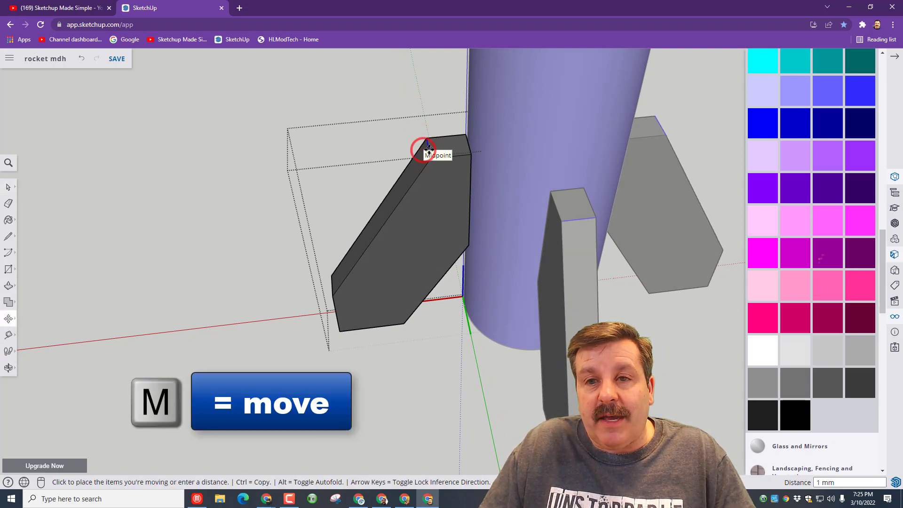
{"action": "left_click", "coordinate": [467, 145]}
{"action": "key", "text": "o"}
{"action": "left_click_drag", "start_coordinate": [414, 239], "coordinate": [439, 171]}
{"action": "key", "text": "m"}
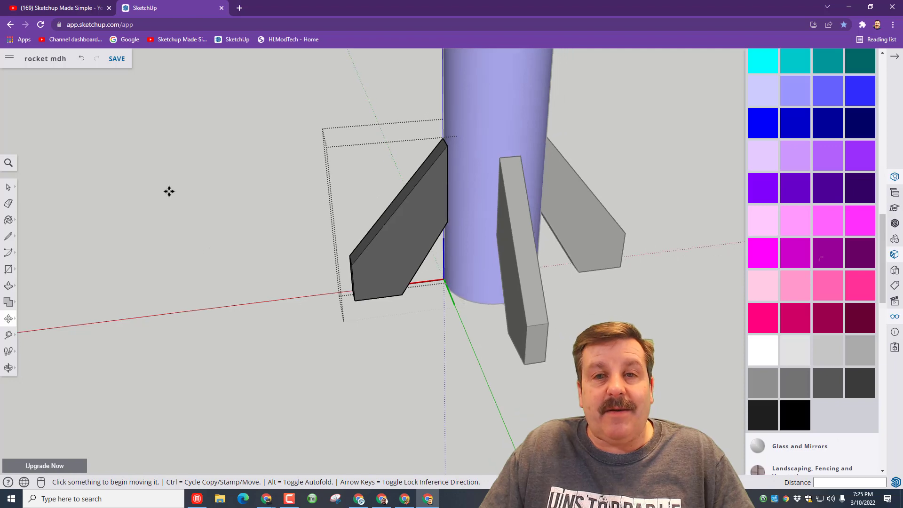
{"action": "key", "text": "space"}
{"action": "left_click", "coordinate": [199, 256]}
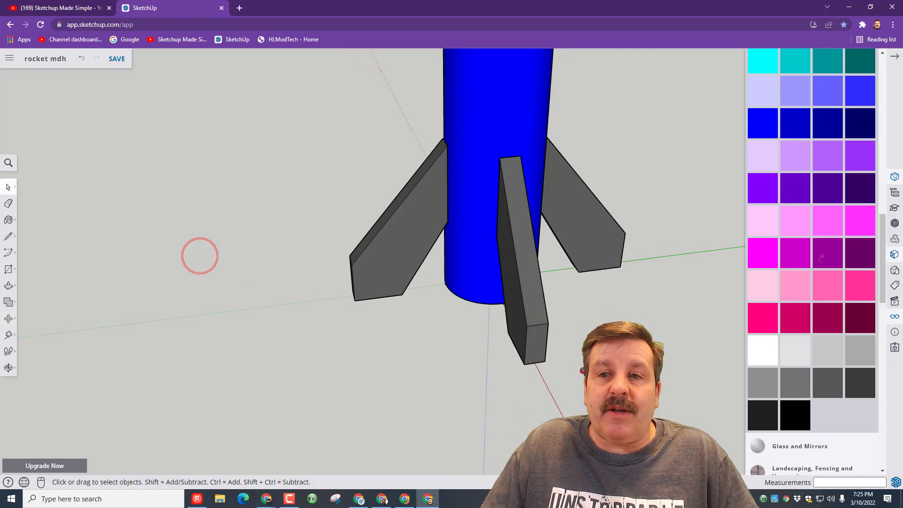
- Open the rocket body for editing, paint its nose cone pure red with Color A05, and close it again
{"action": "middle_click_drag", "start_coordinate": [366, 320], "coordinate": [485, 255]}
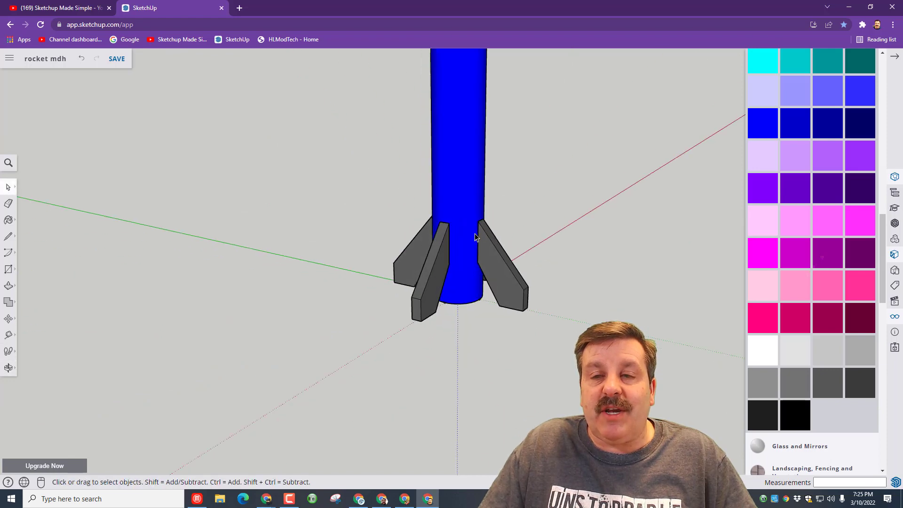
{"action": "scroll", "coordinate": [476, 238], "scroll_direction": "down", "scroll_amount": 5}
{"action": "middle_click_drag", "start_coordinate": [567, 242], "coordinate": [432, 245]}
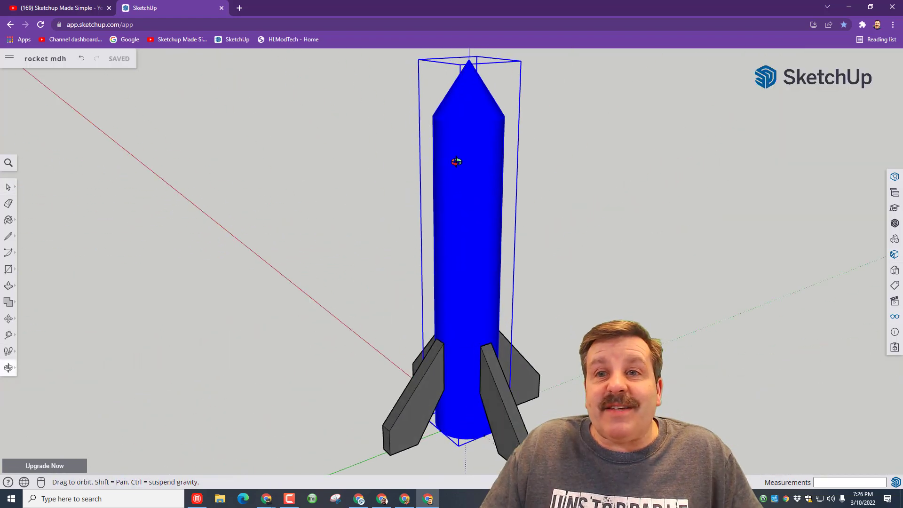
{"action": "middle_click_drag", "start_coordinate": [456, 159], "coordinate": [401, 151]}
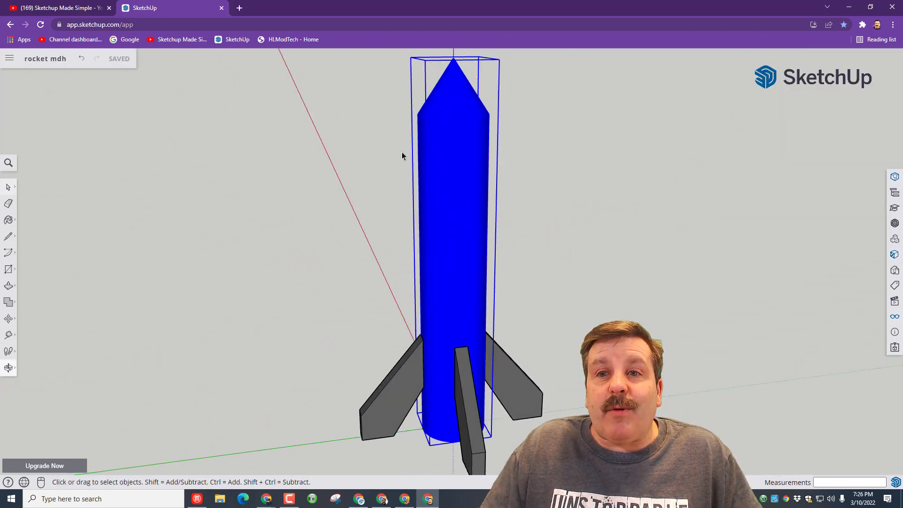
{"action": "double_click", "coordinate": [459, 108]}
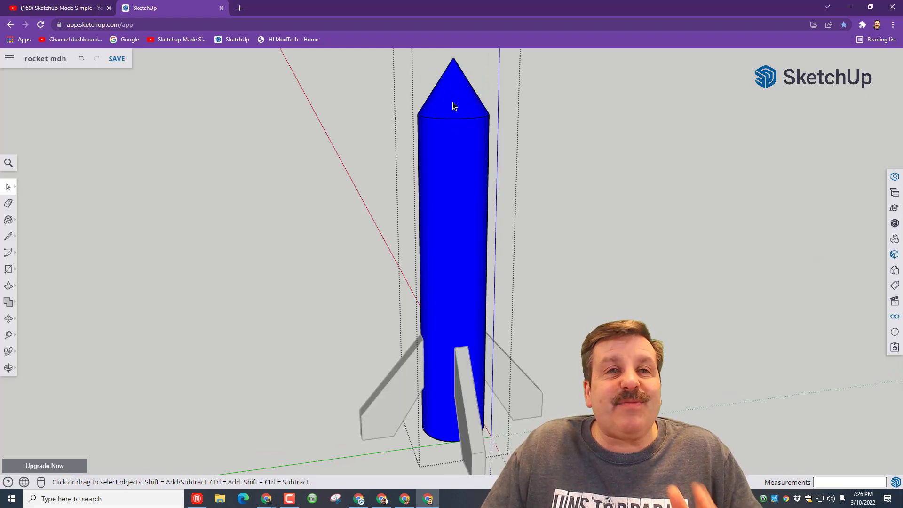
{"action": "left_click", "coordinate": [894, 255]}
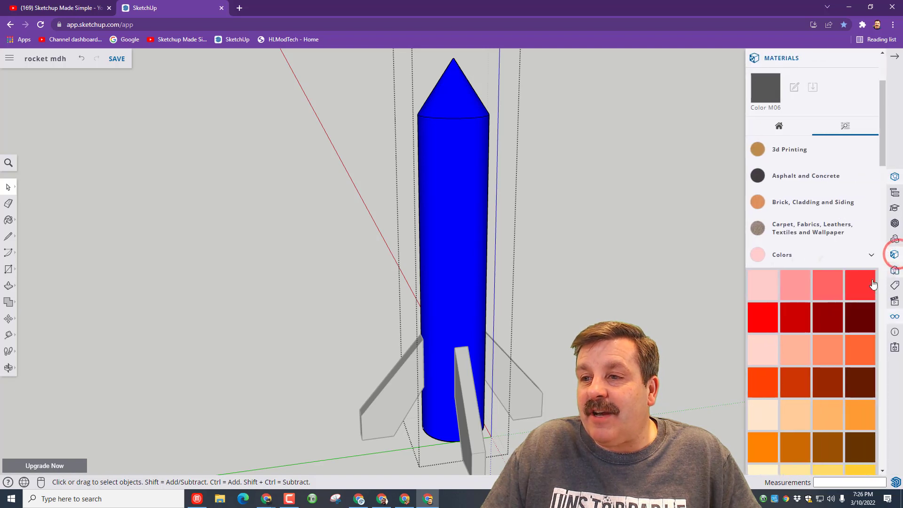
{"action": "left_click", "coordinate": [773, 320]}
{"action": "left_click", "coordinate": [460, 97]}
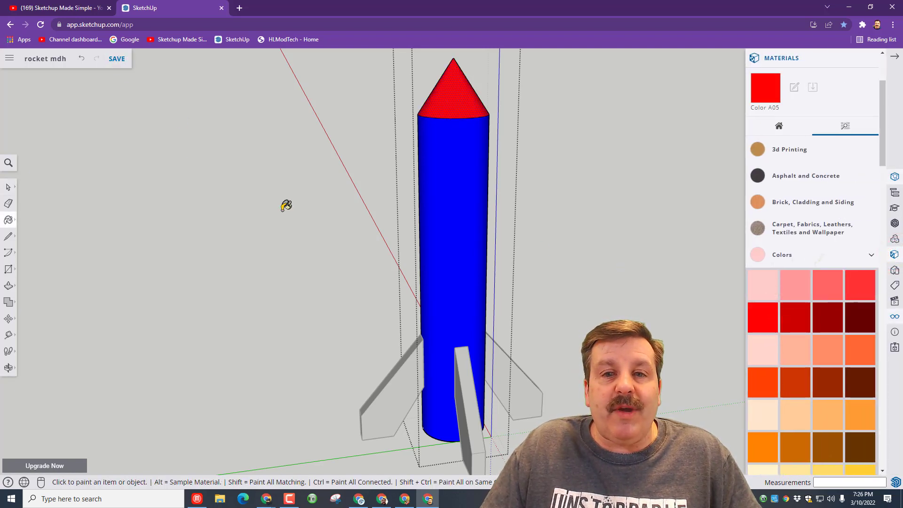
{"action": "left_click", "coordinate": [9, 188]}
{"action": "left_click", "coordinate": [288, 216]}
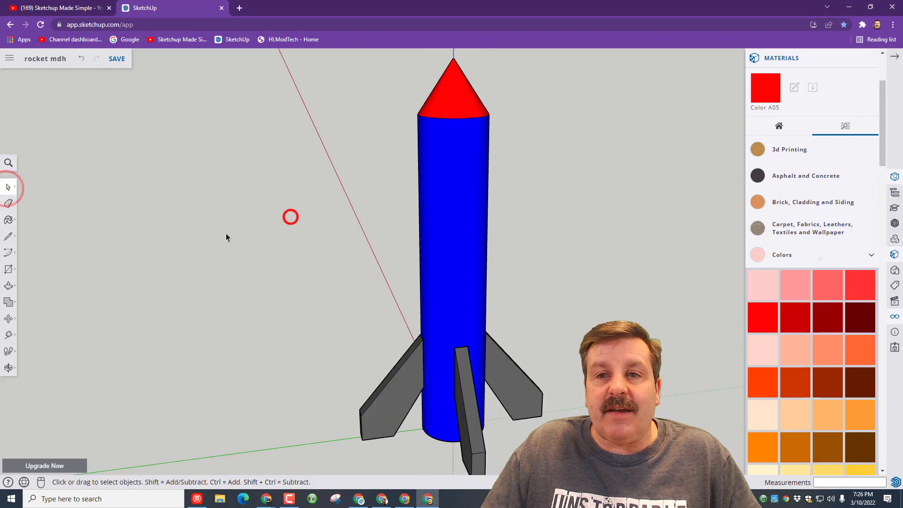
- Close the material collection and examine the finished rocket from different sides
{"action": "middle_click_drag", "start_coordinate": [228, 238], "coordinate": [447, 241]}
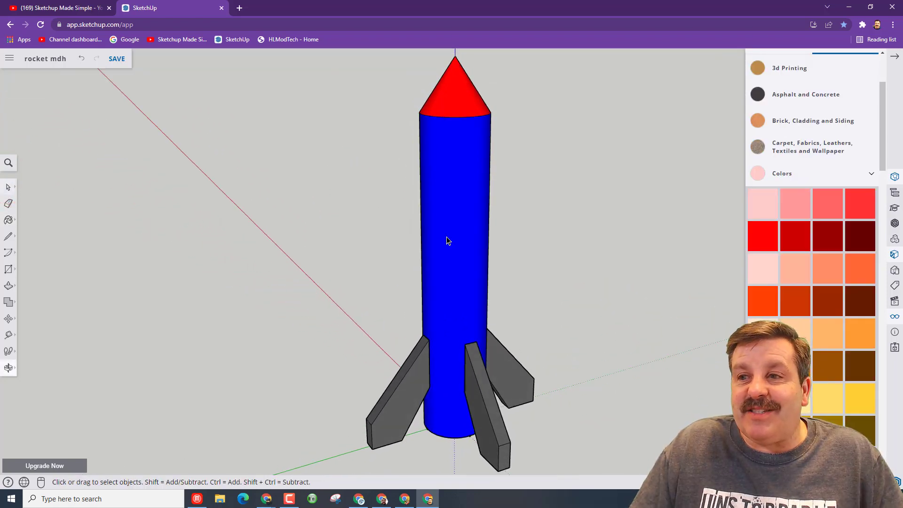
{"action": "left_click", "coordinate": [895, 59]}
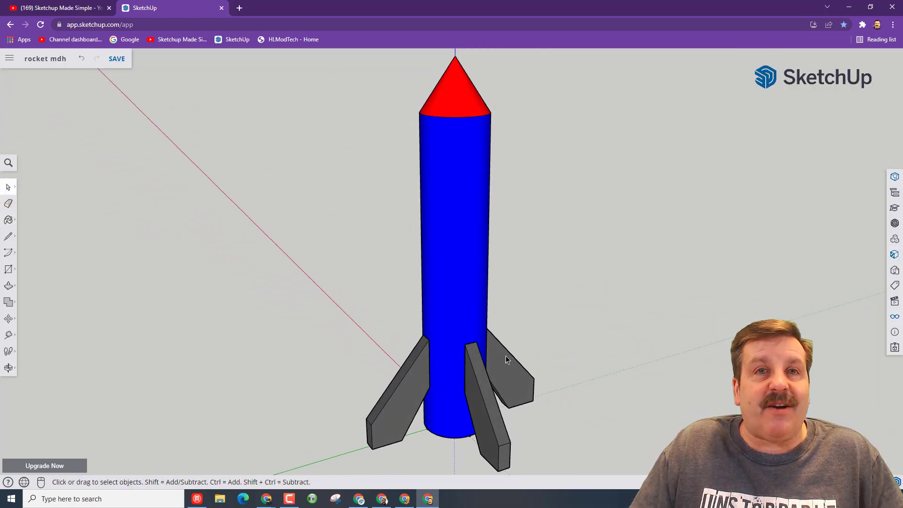
{"action": "middle_click_drag", "start_coordinate": [571, 349], "coordinate": [485, 337]}
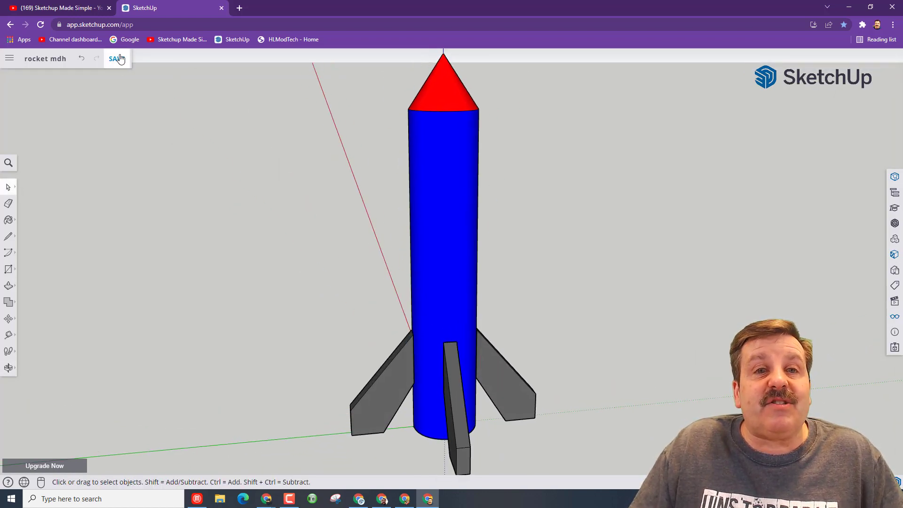